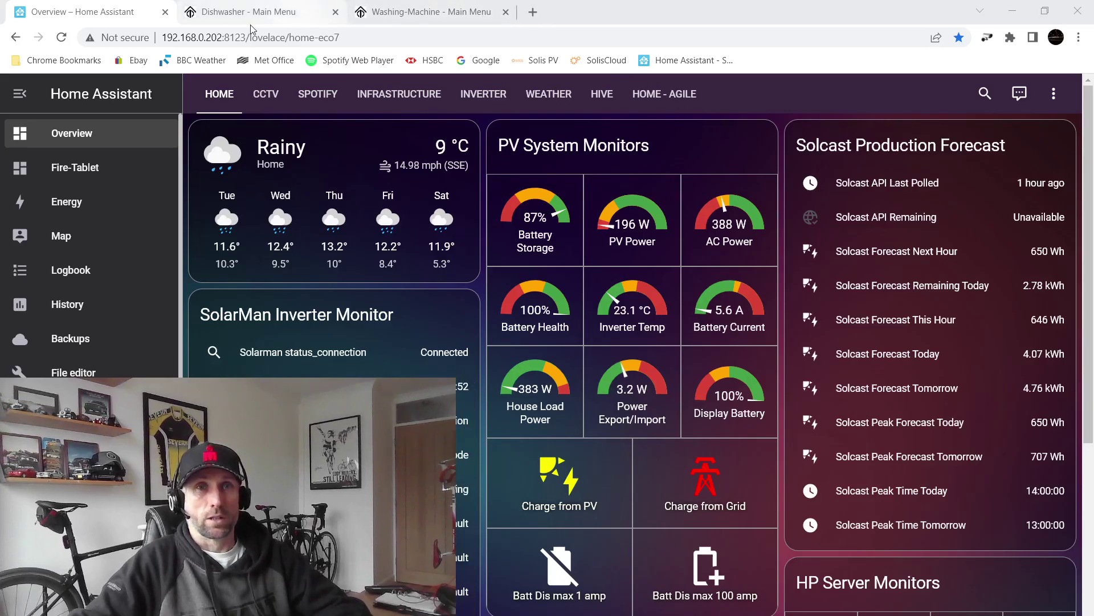
- Open the Tasmota Configuration menu on the Dishwasher plug's web page
mouse_move(242, 12)
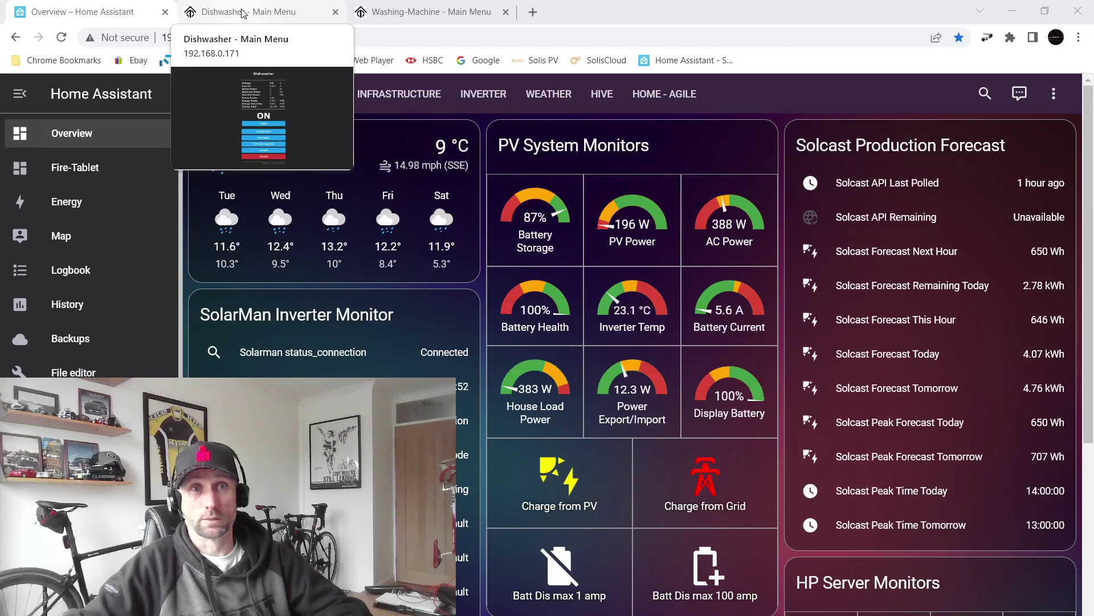
left_click(244, 12)
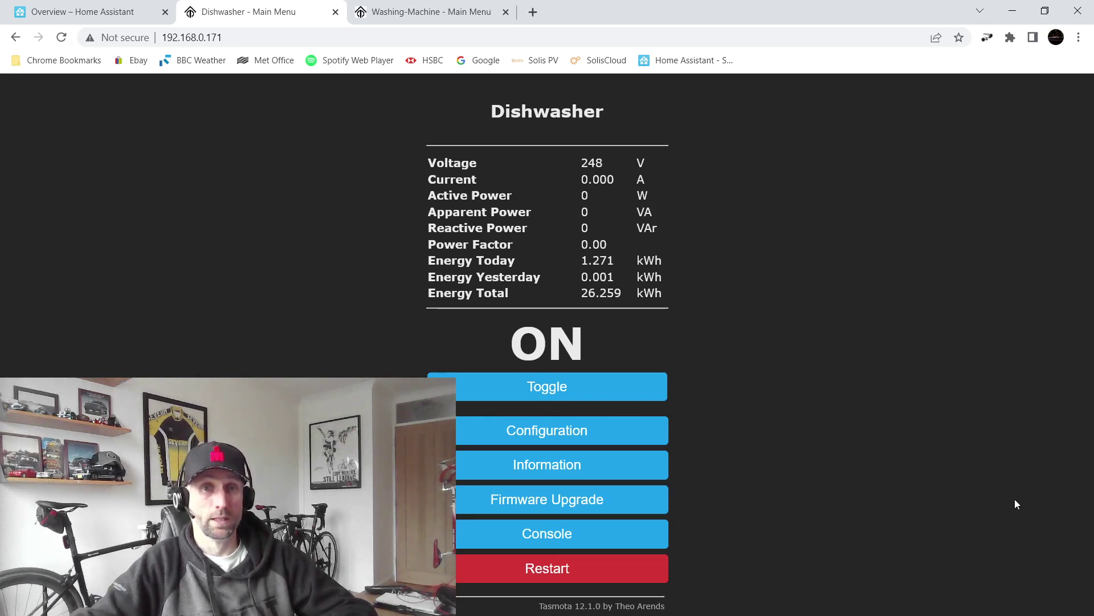
left_click(540, 436)
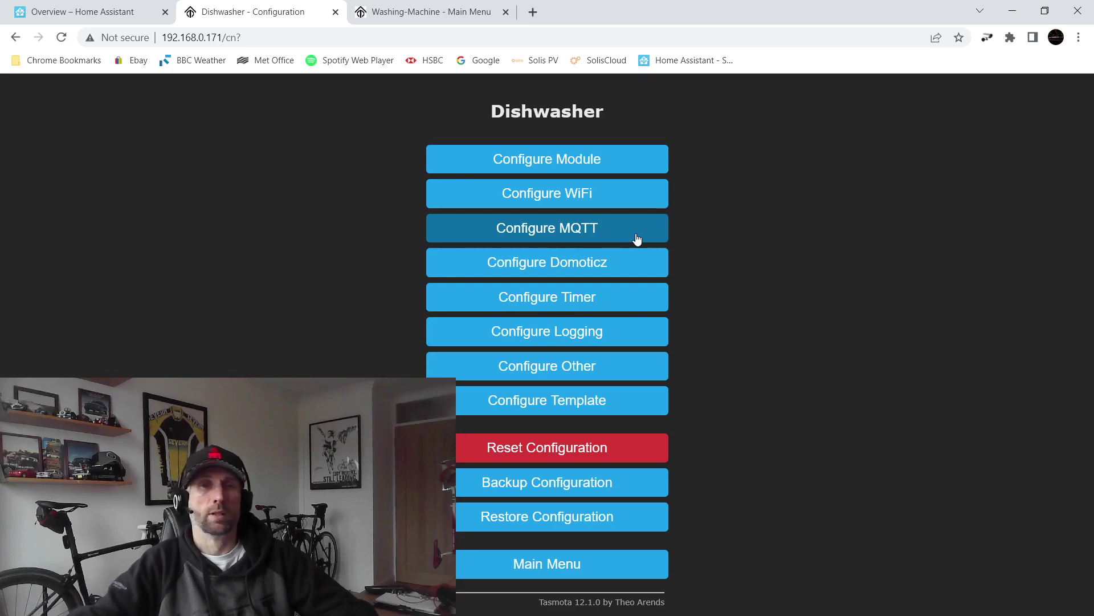
left_click(637, 239)
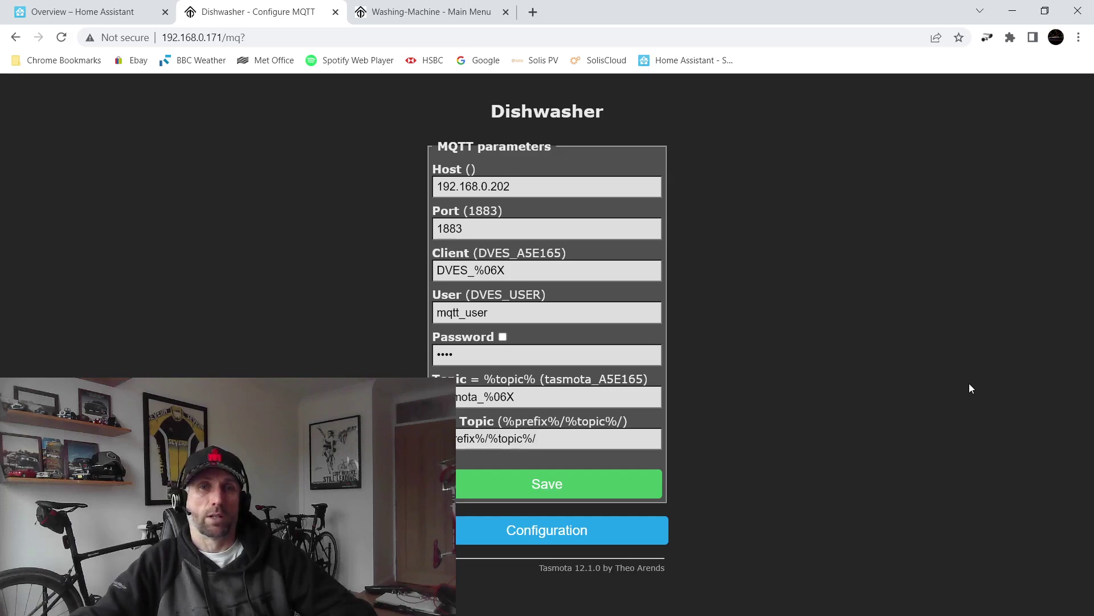
left_click(546, 531)
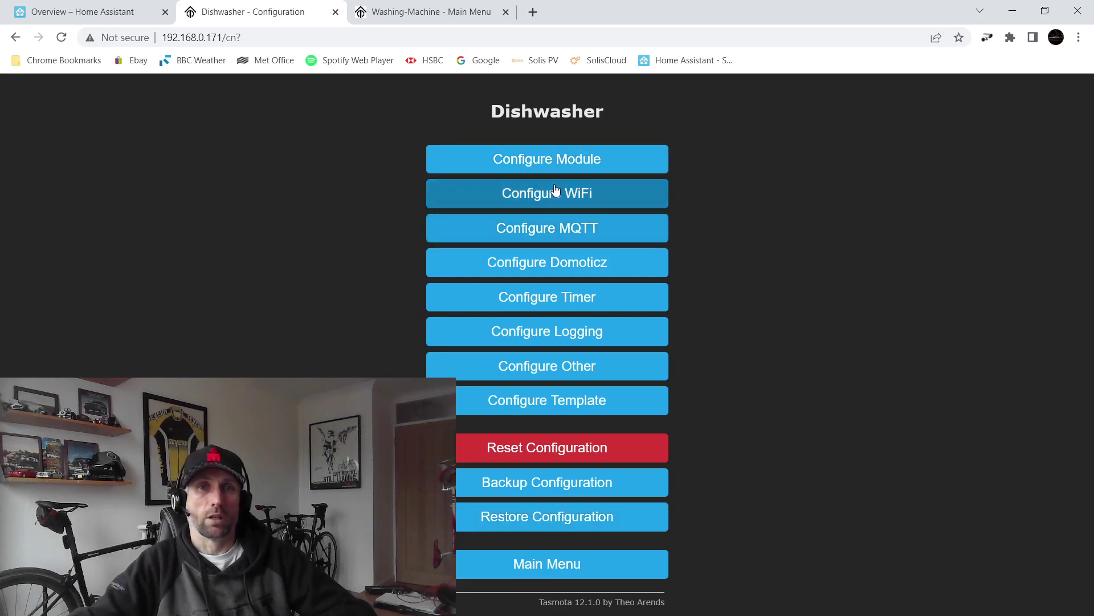
left_click(588, 159)
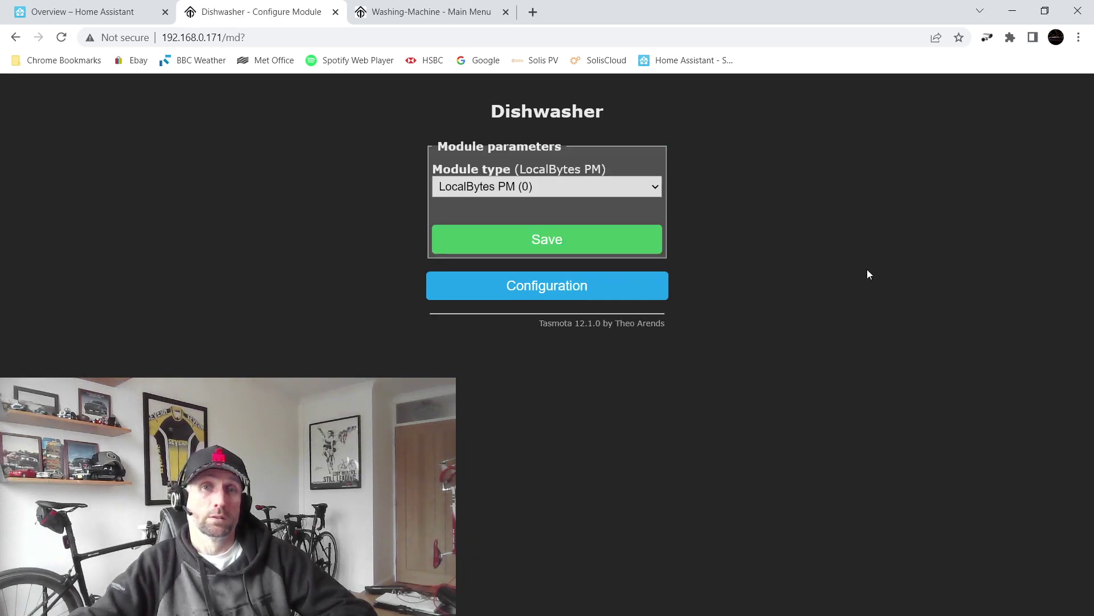
left_click(574, 288)
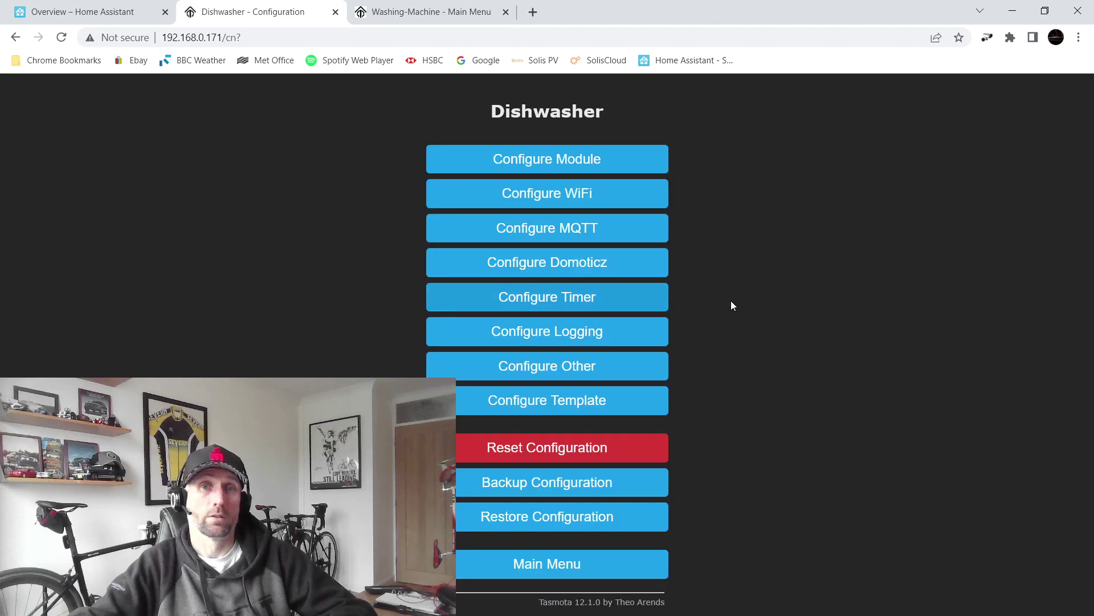
left_click(557, 366)
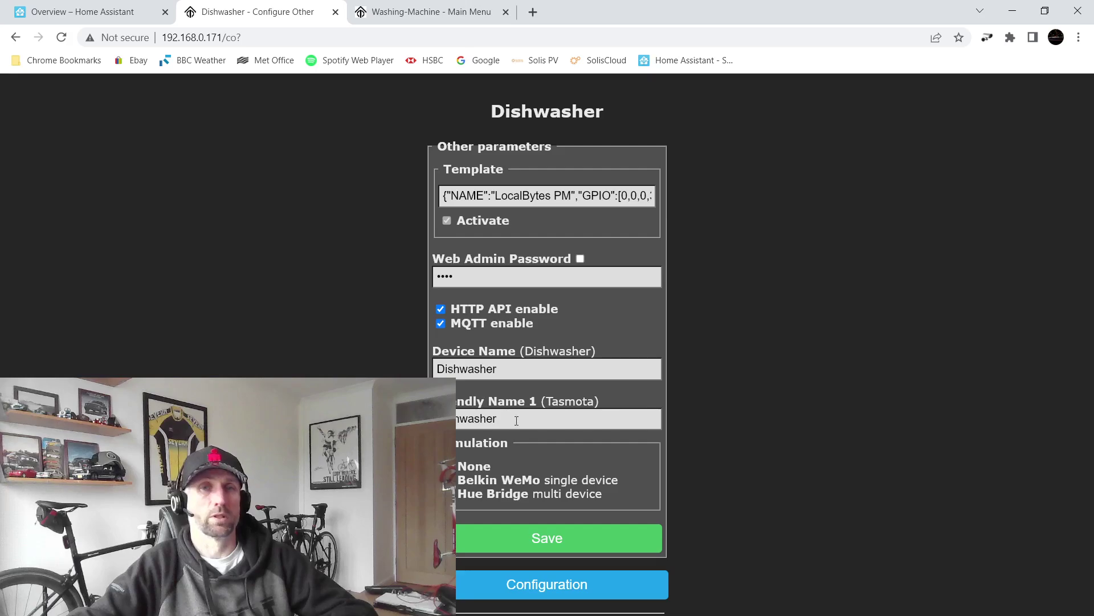
left_click(540, 596)
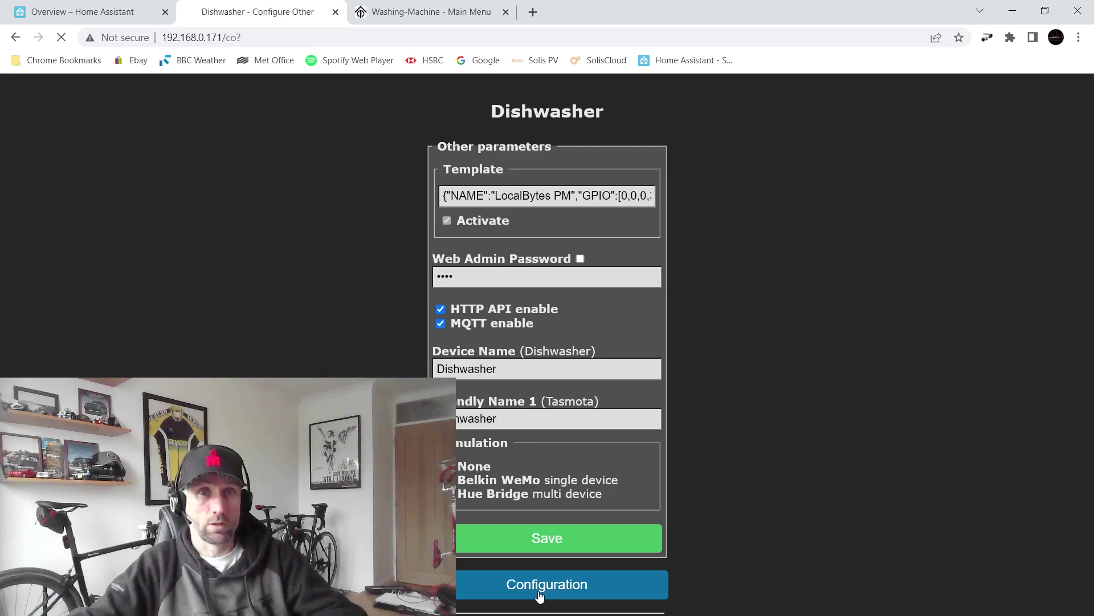
- Go to Settings > Devices & Services in Home Assistant and show the Mosquitto broker integration's options
left_click(83, 14)
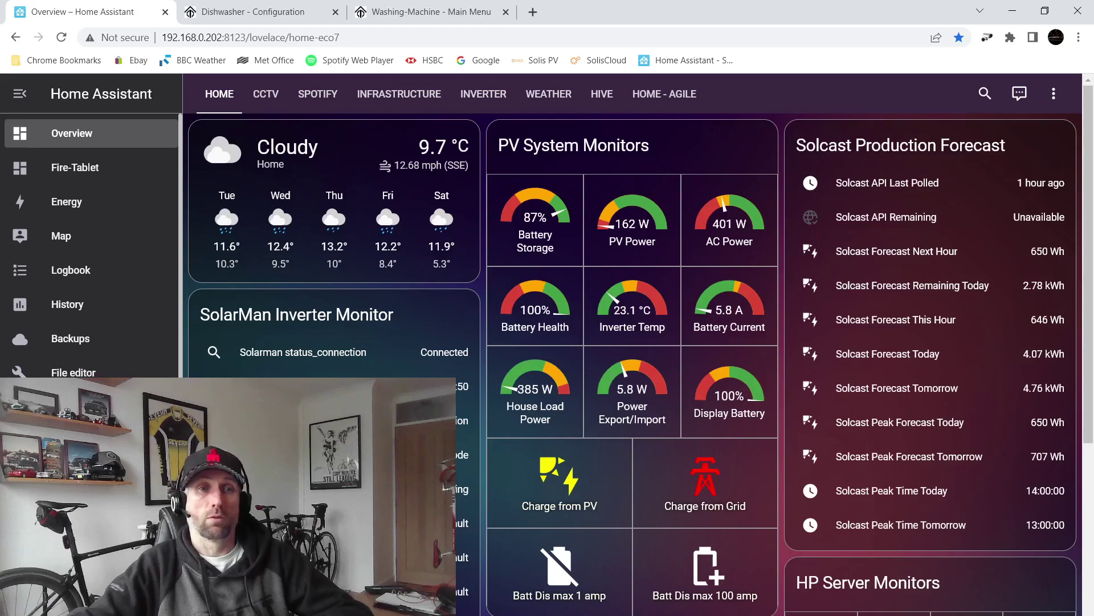
scroll(86, 336, "down", 1)
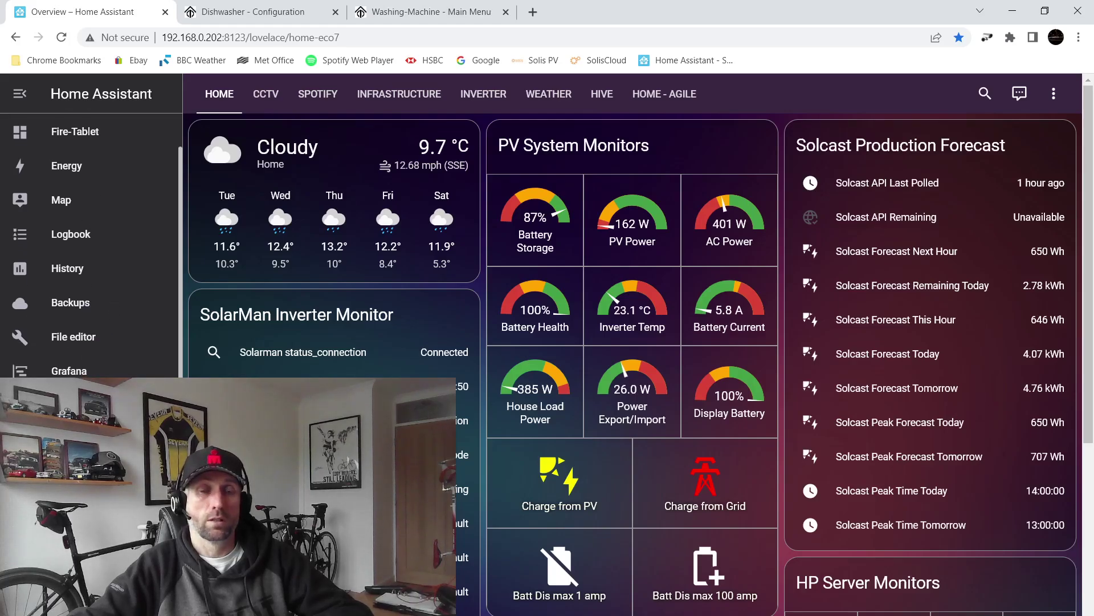
left_click(68, 524)
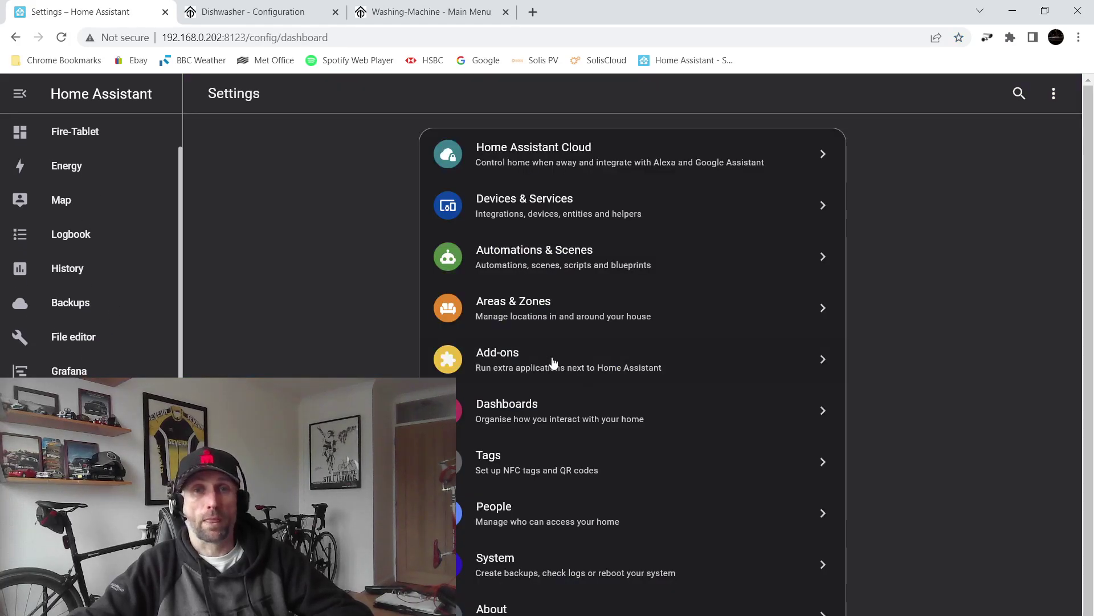
left_click(526, 209)
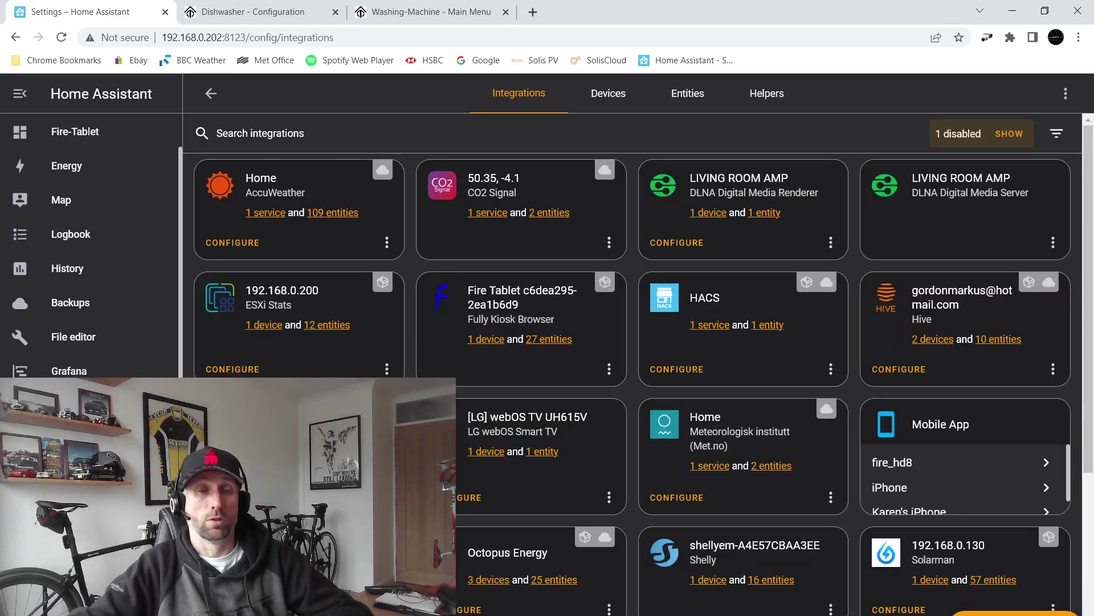
scroll(491, 463, "down", 5)
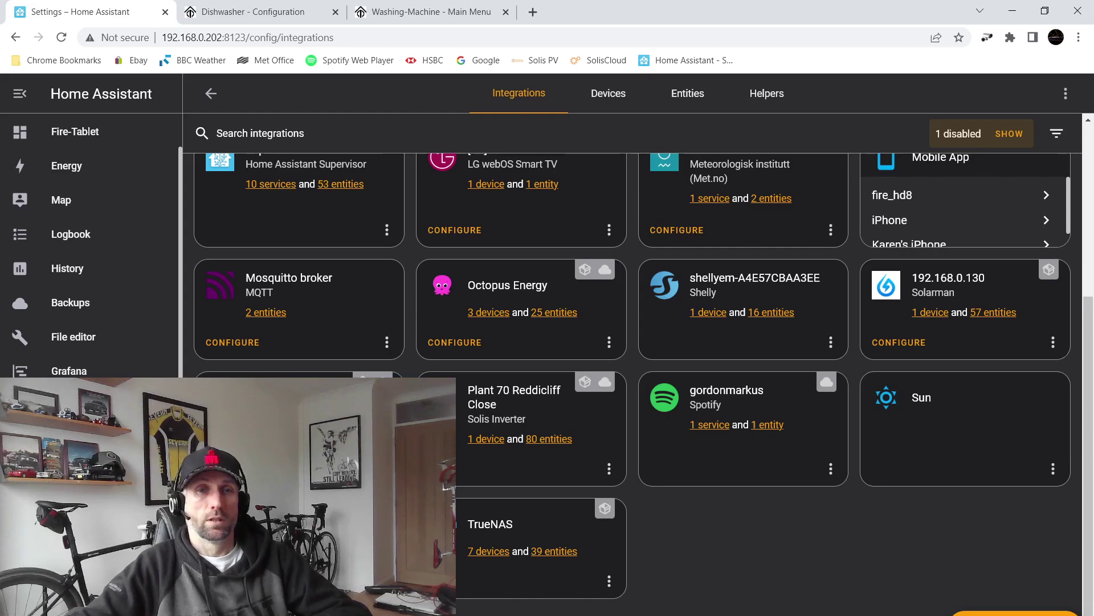
left_click(387, 342)
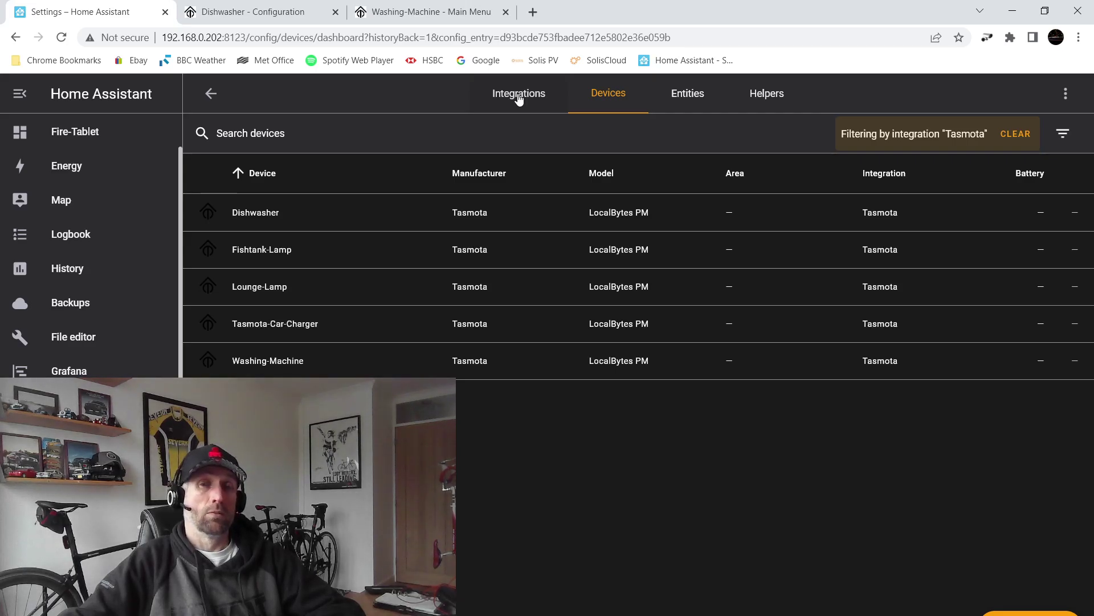
- Glance at the Washing-Machine plug, open the Dishwasher plug's MQTT settings, then return to Home Assistant
left_click(380, 15)
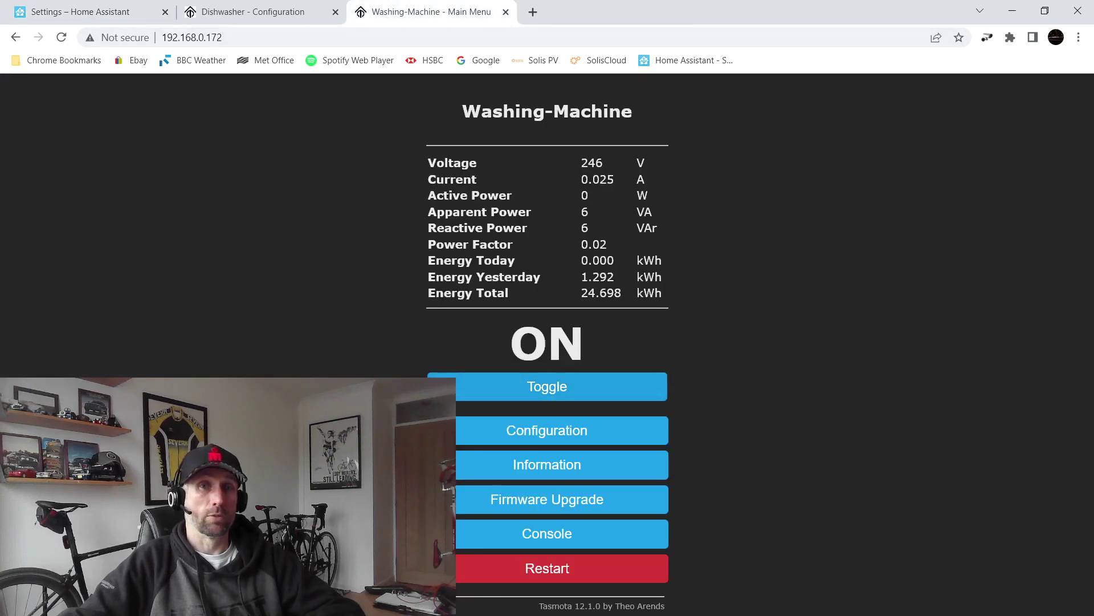
left_click(266, 21)
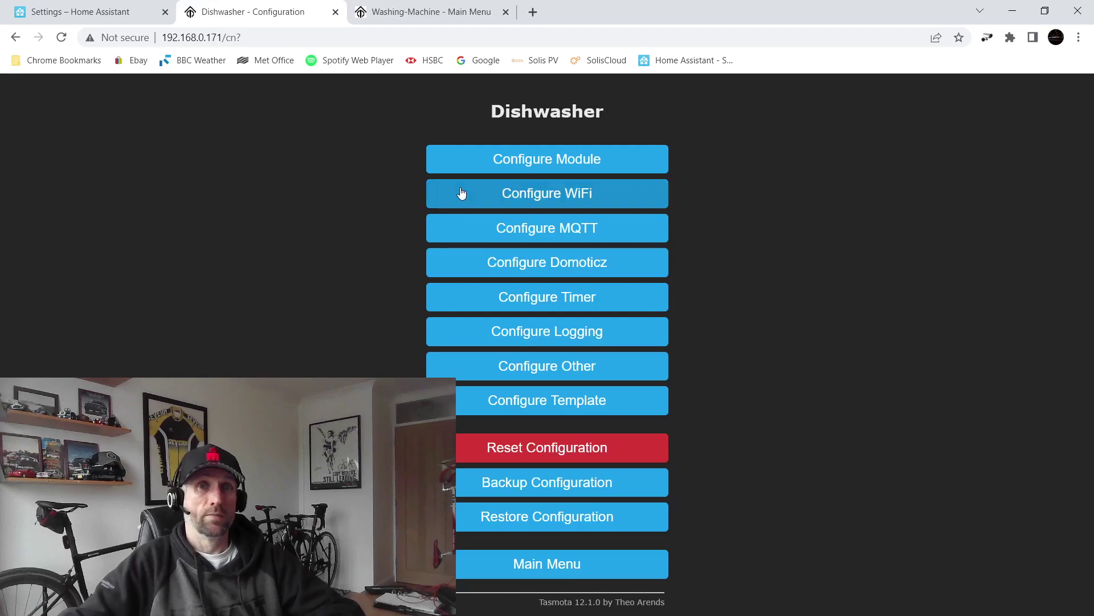
left_click(488, 236)
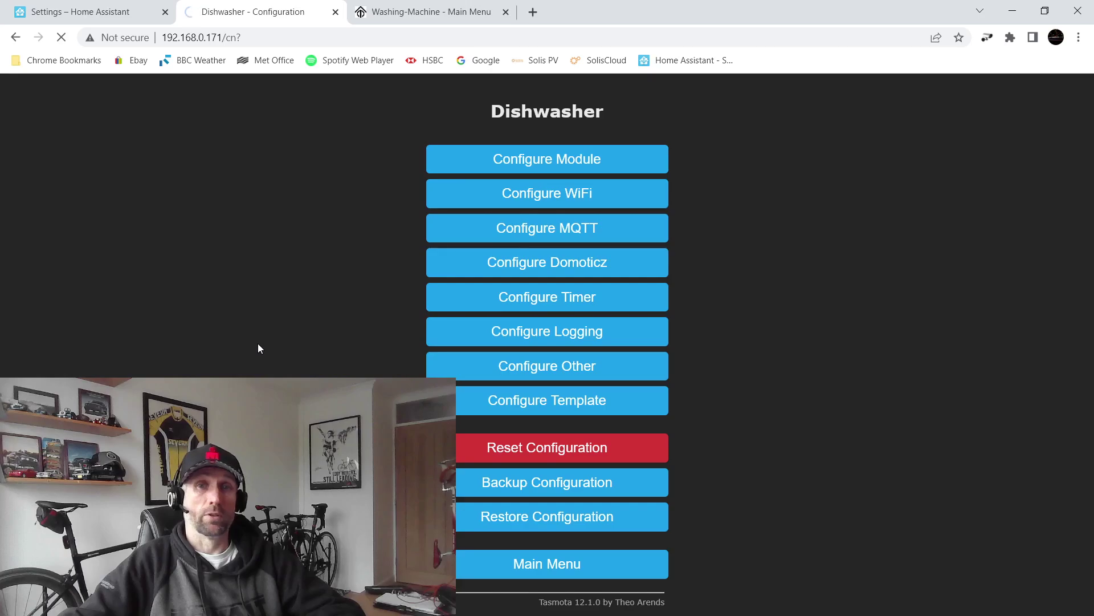
left_click(97, 16)
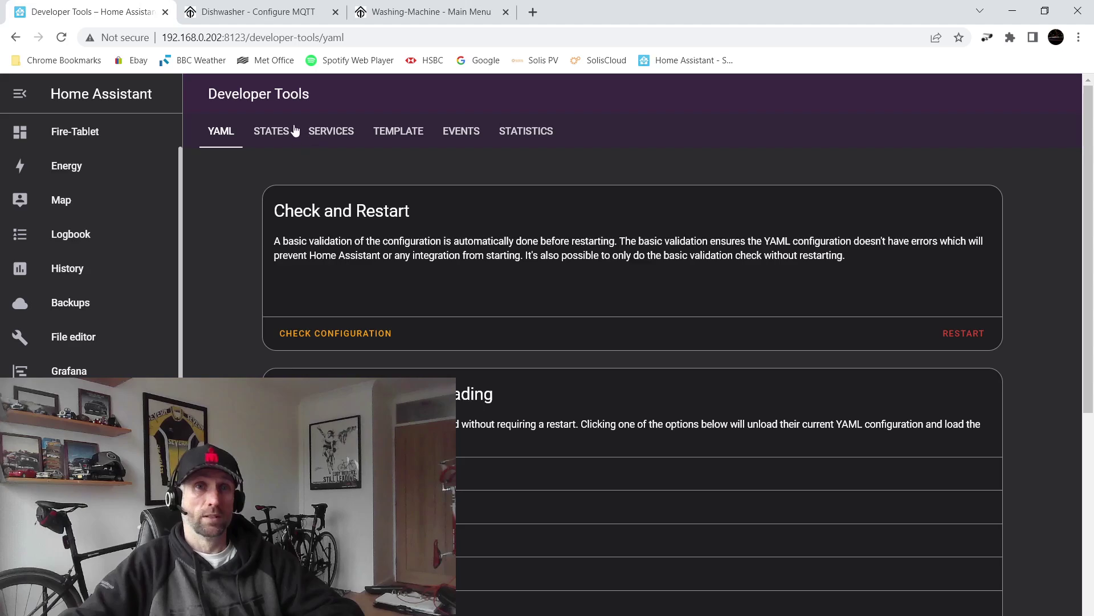
- Filter the entity States list by 'dishwas' to review the Dishwasher ENERGY sensors
left_click(273, 132)
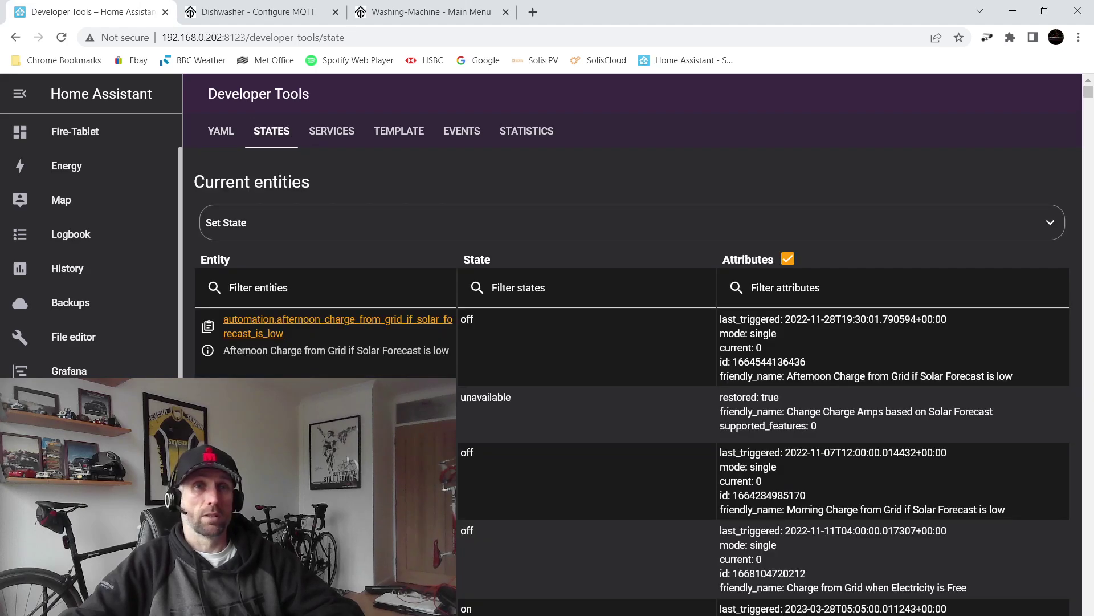
left_click(275, 295)
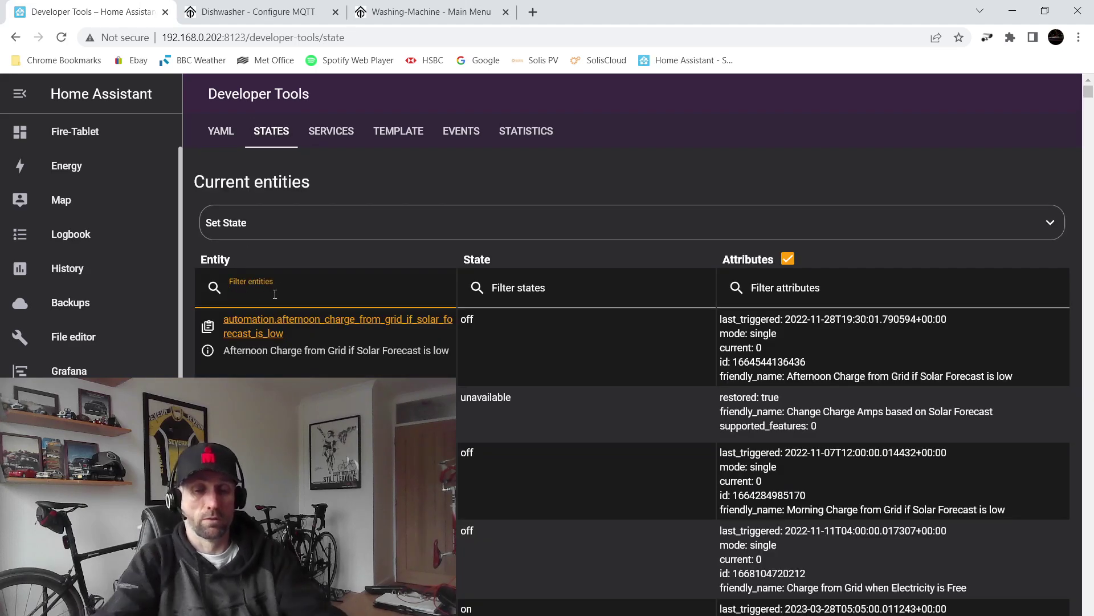
type("dishwas")
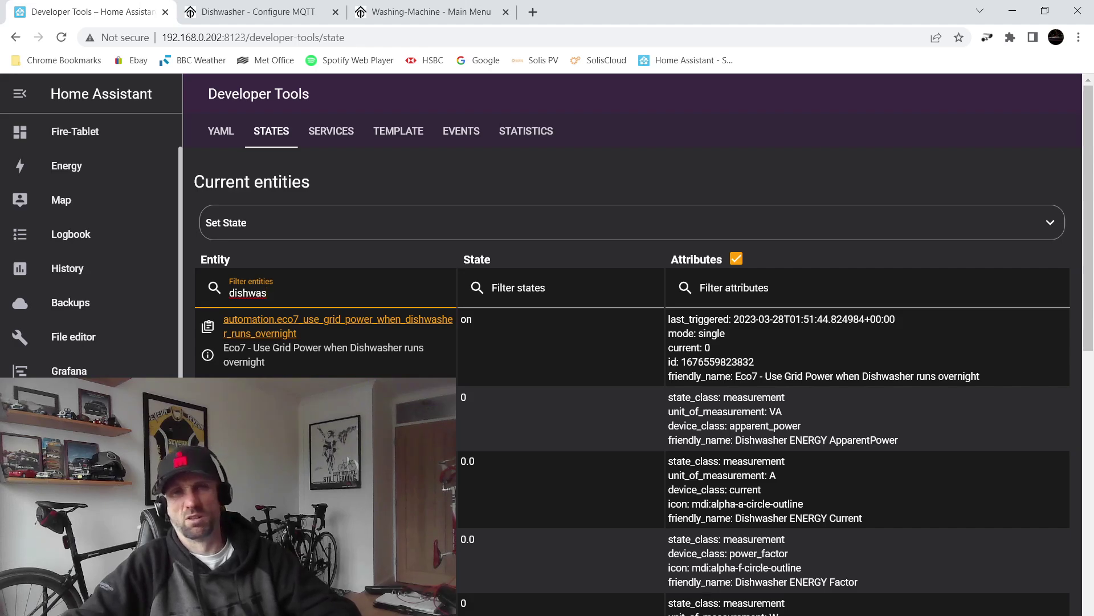
scroll(633, 342, "down", 3)
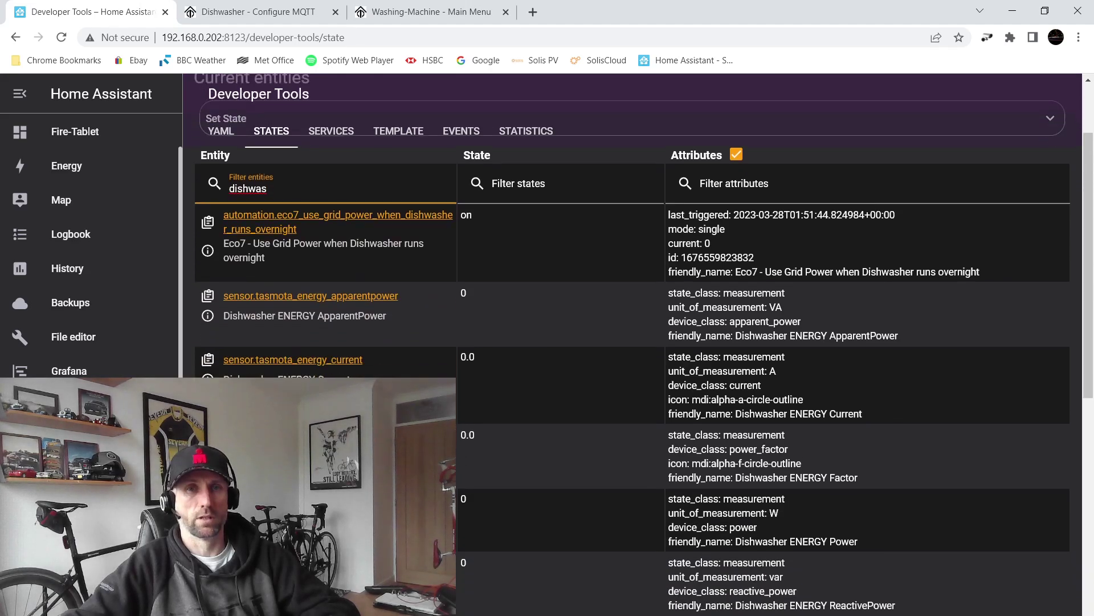
scroll(497, 222, "down", 4)
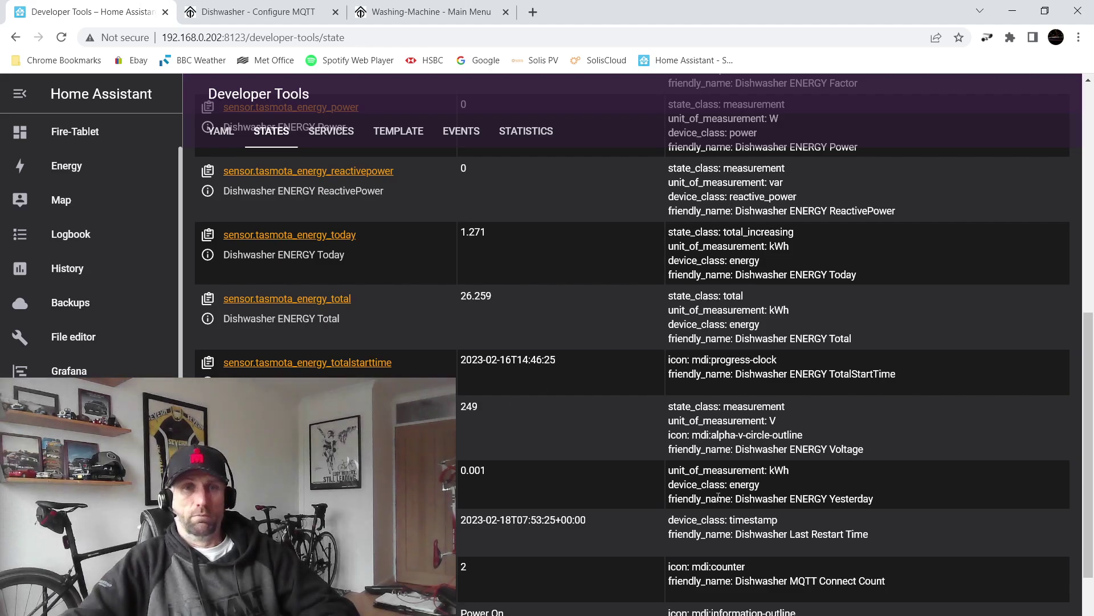
scroll(515, 457, "down", 3)
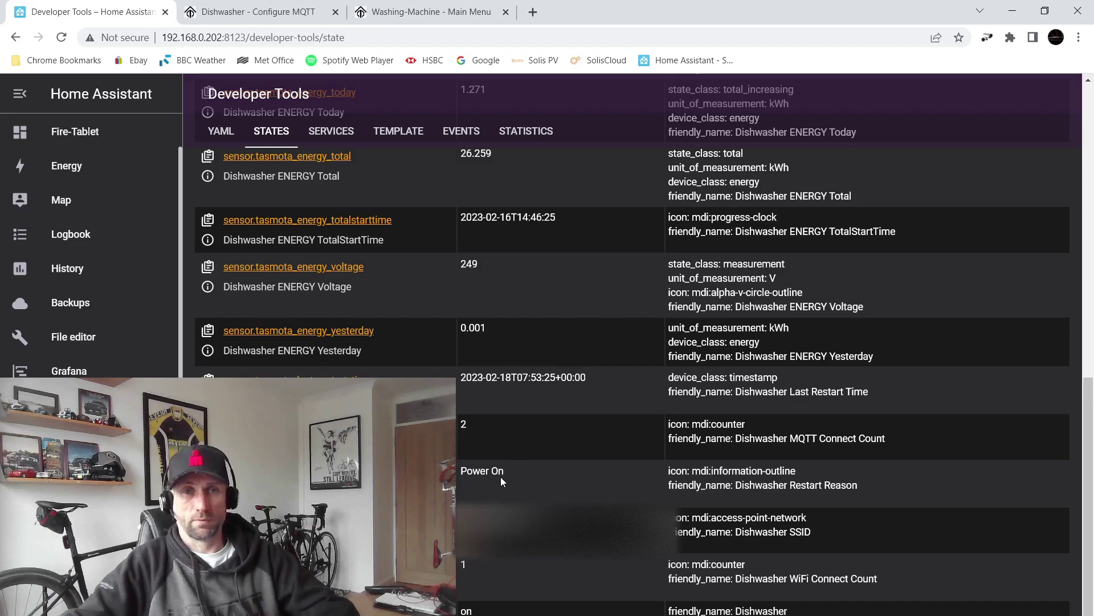
scroll(536, 508, "up", 10)
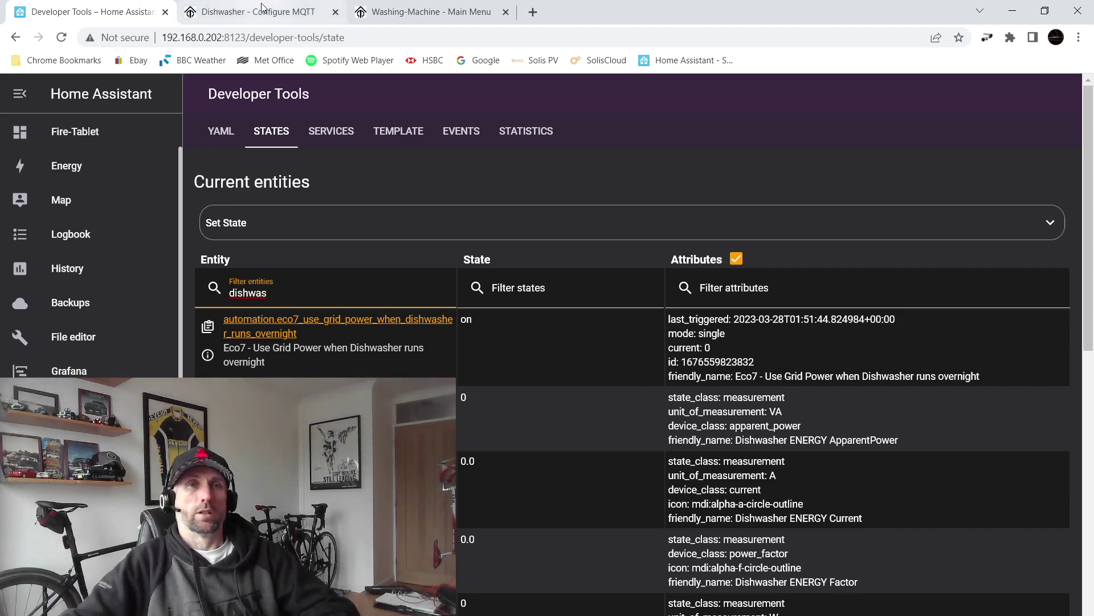
- Leave the entity filter and go to the Home Assistant Settings overview
mouse_move(263, 14)
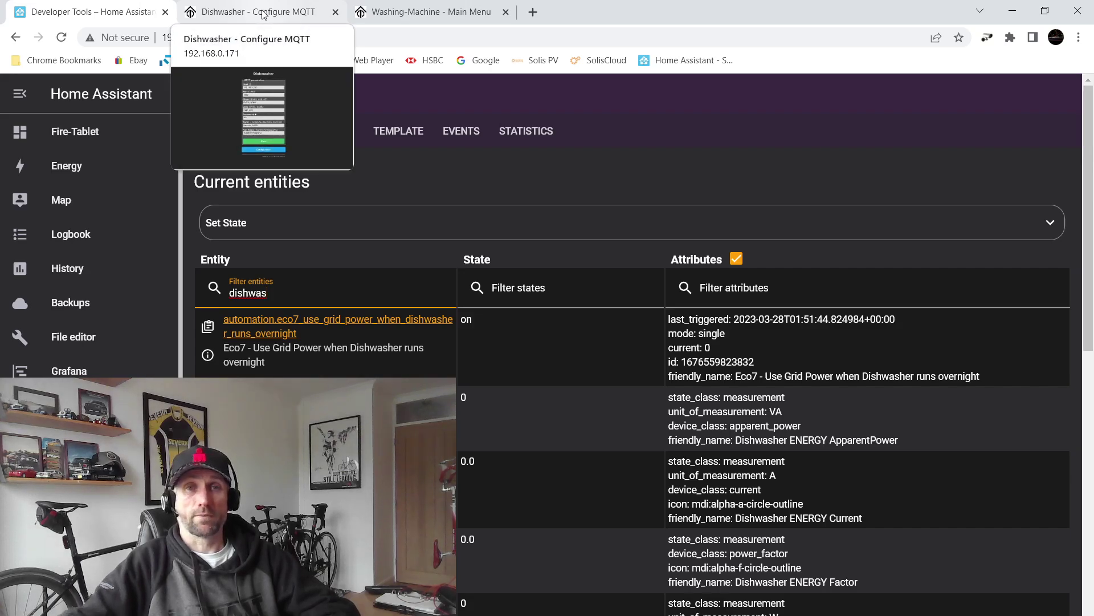
left_click(898, 164)
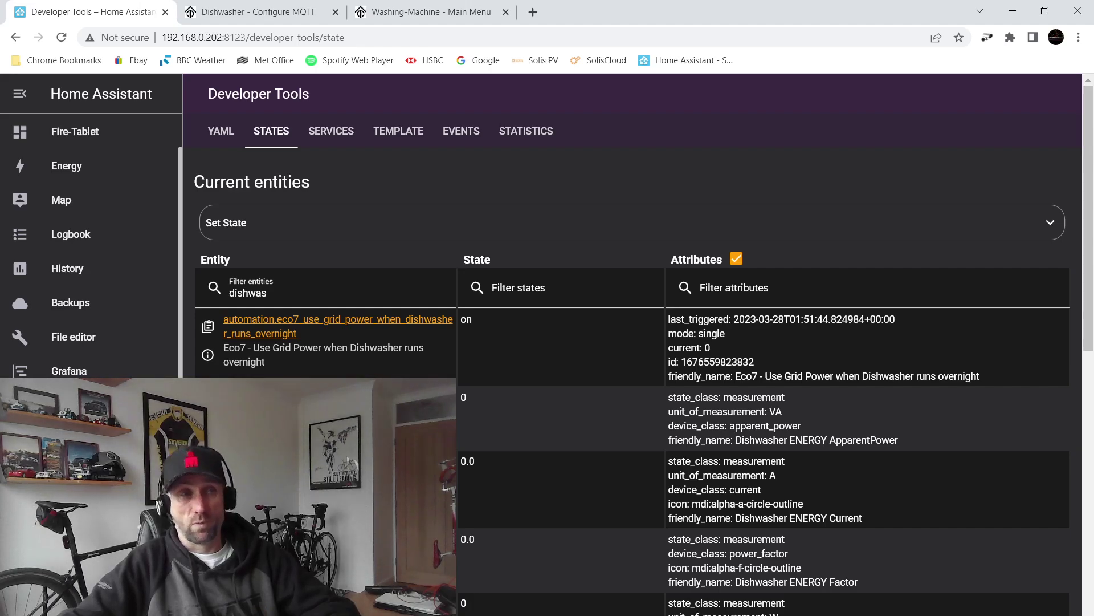
left_click(62, 530)
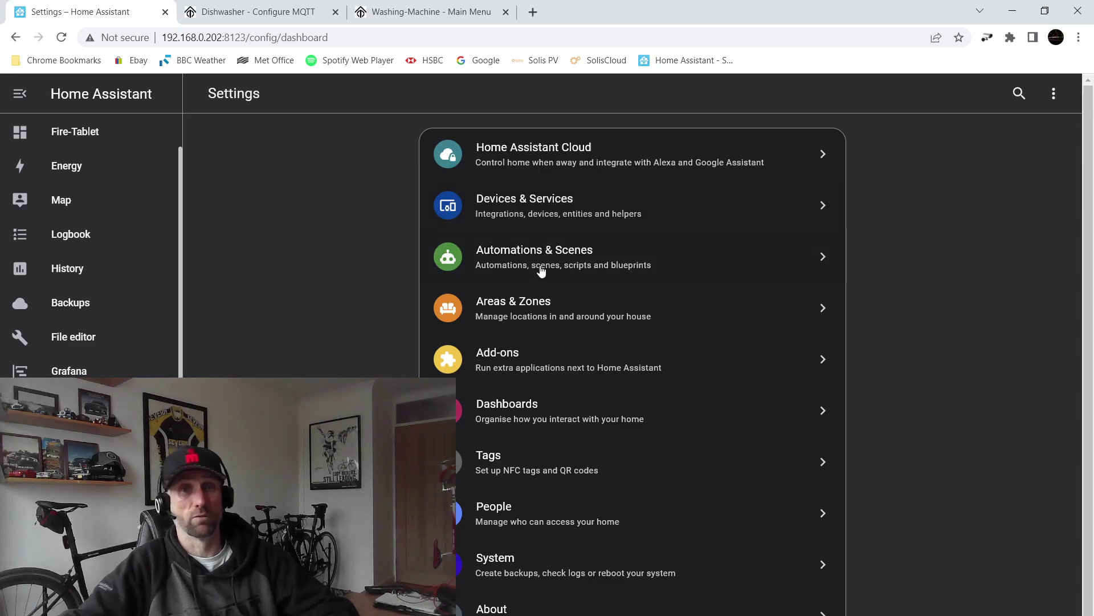
- Open Automations & Scenes and scroll to the Eco7 Use Grid Power automations
left_click(493, 256)
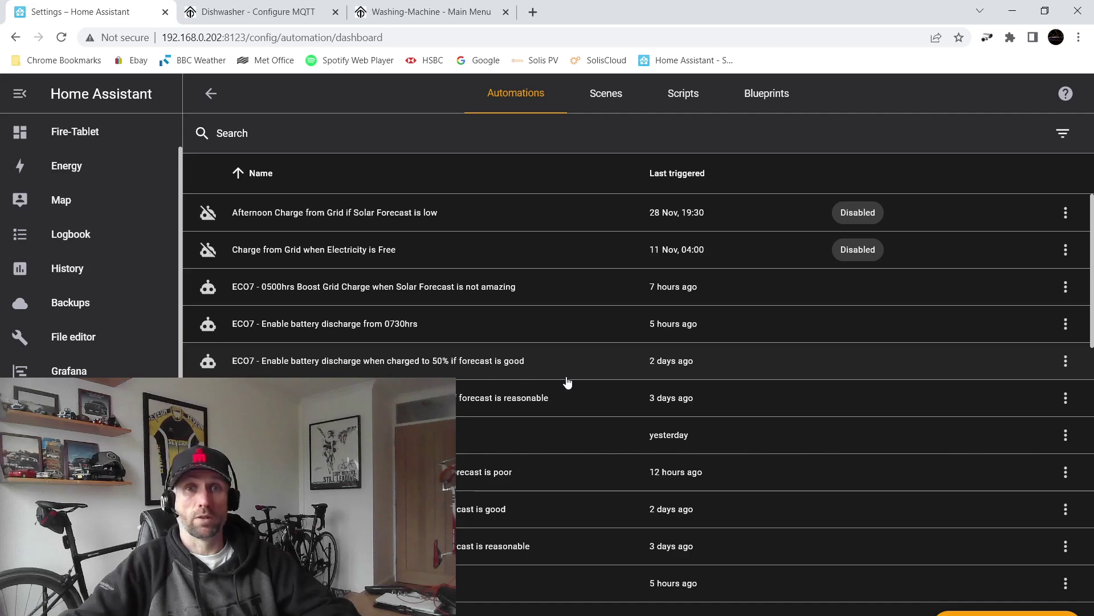
scroll(567, 382, "down", 6)
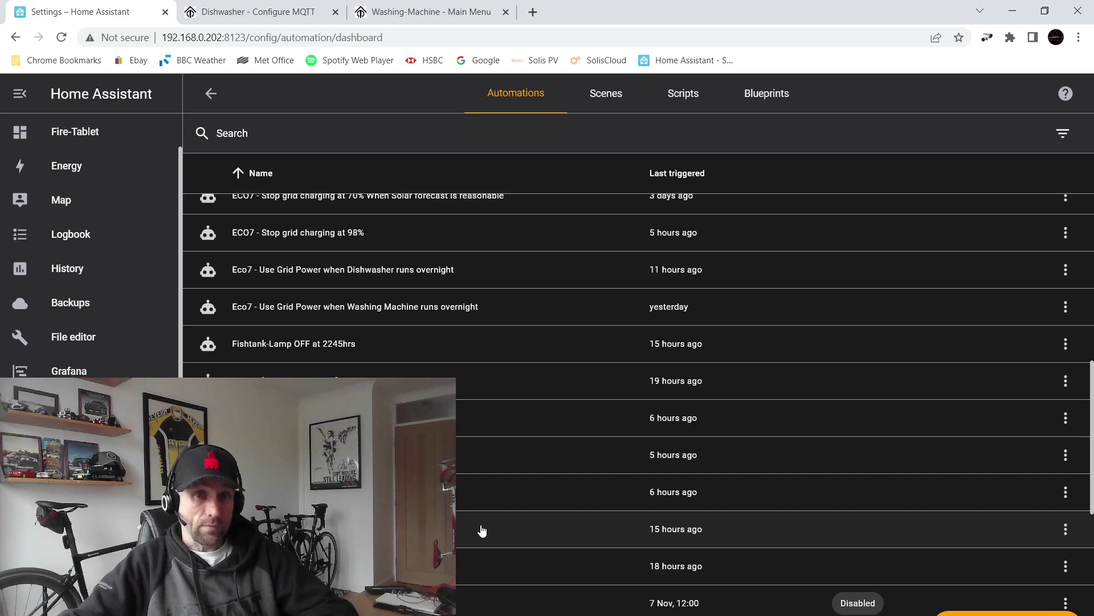
scroll(481, 528, "down", 3)
scroll(485, 528, "up", 2)
scroll(484, 528, "up", 1)
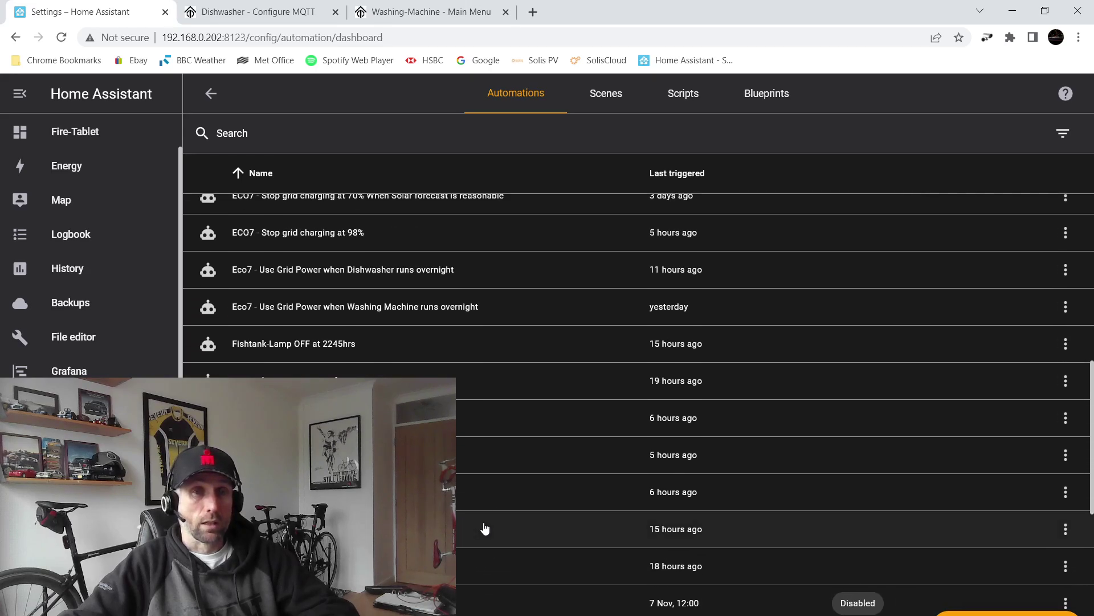
scroll(485, 529, "up", 6)
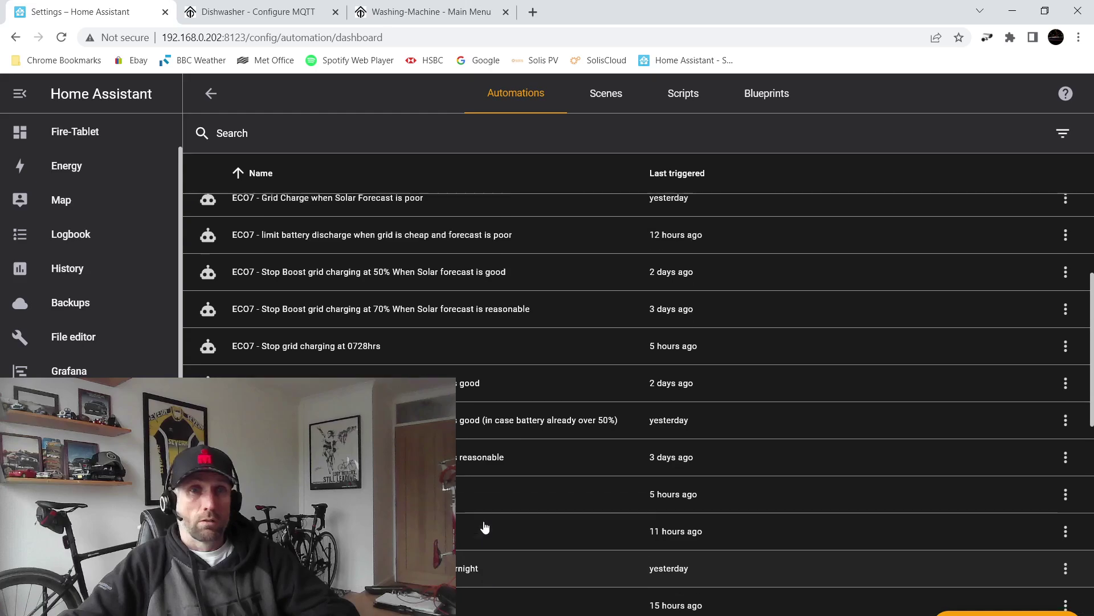
scroll(485, 525, "down", 5)
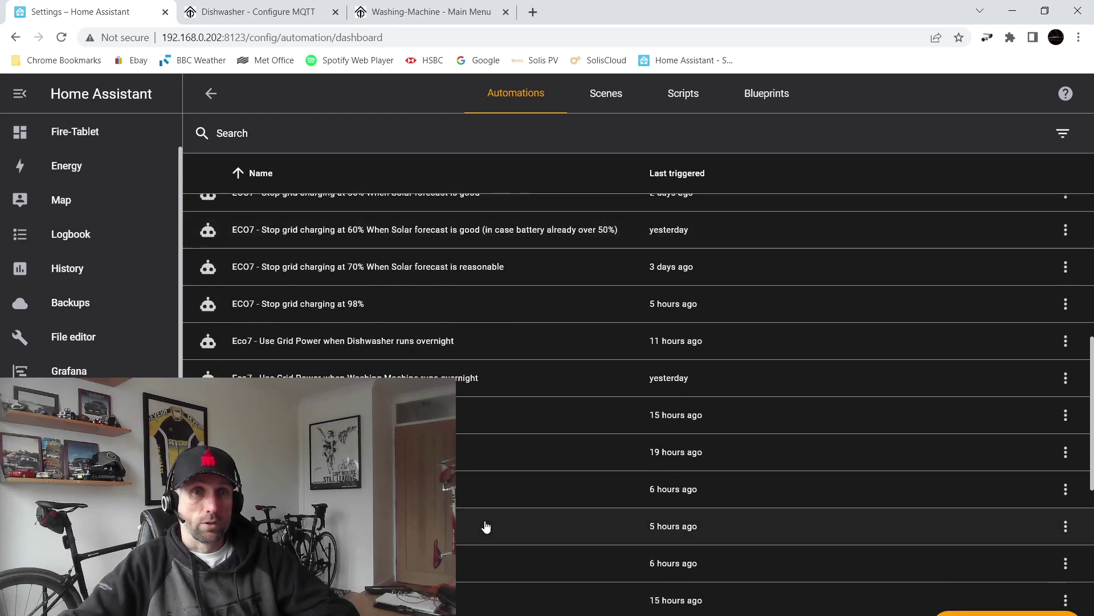
scroll(485, 526, "down", 3)
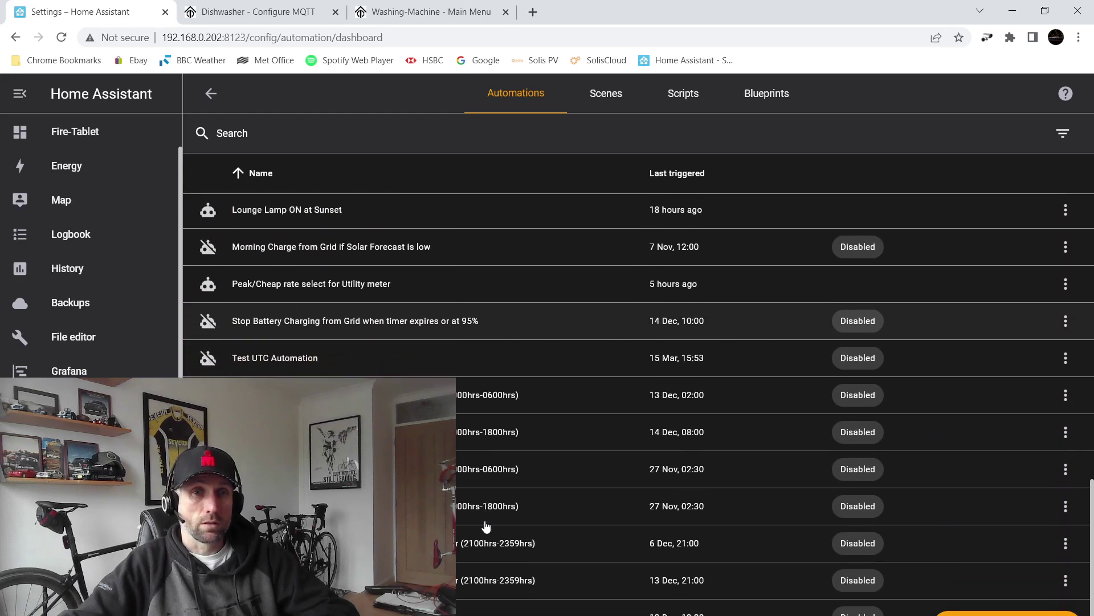
scroll(486, 525, "down", 2)
scroll(486, 525, "up", 3)
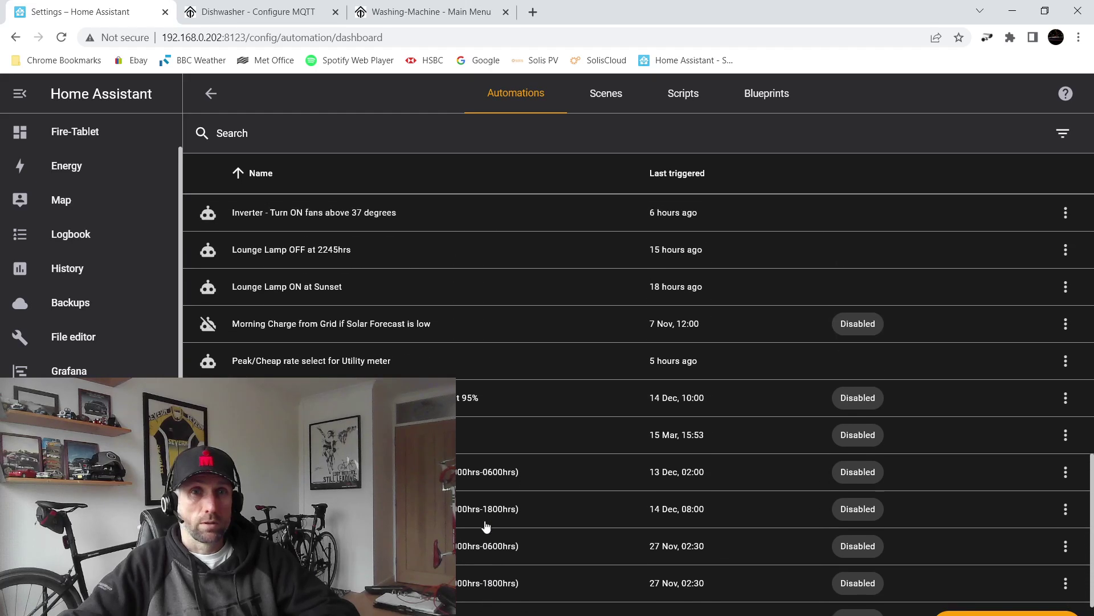
scroll(487, 518, "up", 2)
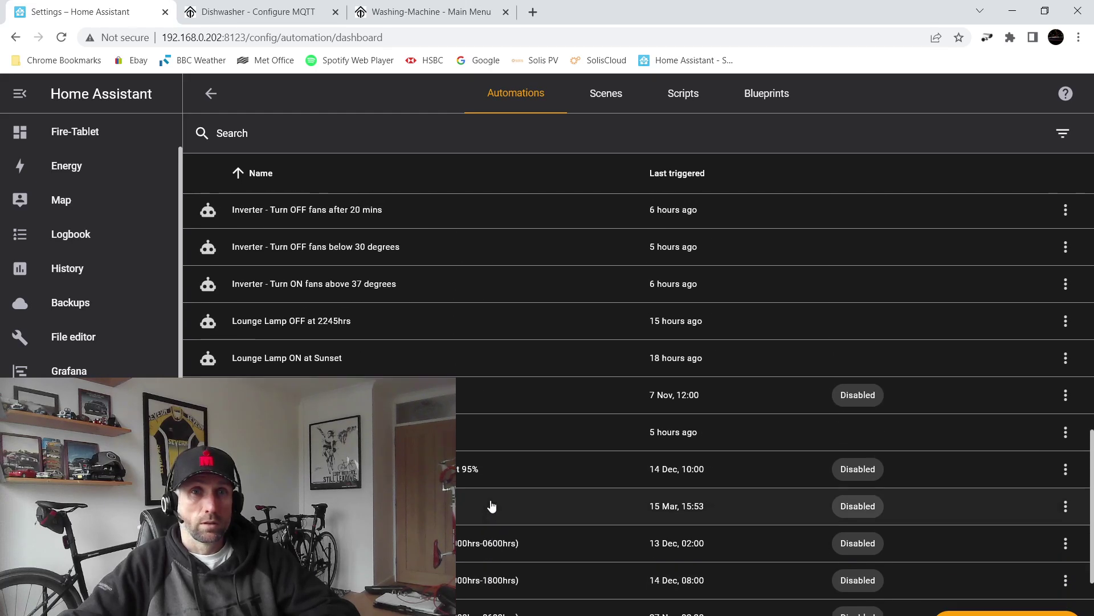
scroll(492, 506, "up", 2)
scroll(492, 506, "up", 2)
scroll(492, 505, "up", 2)
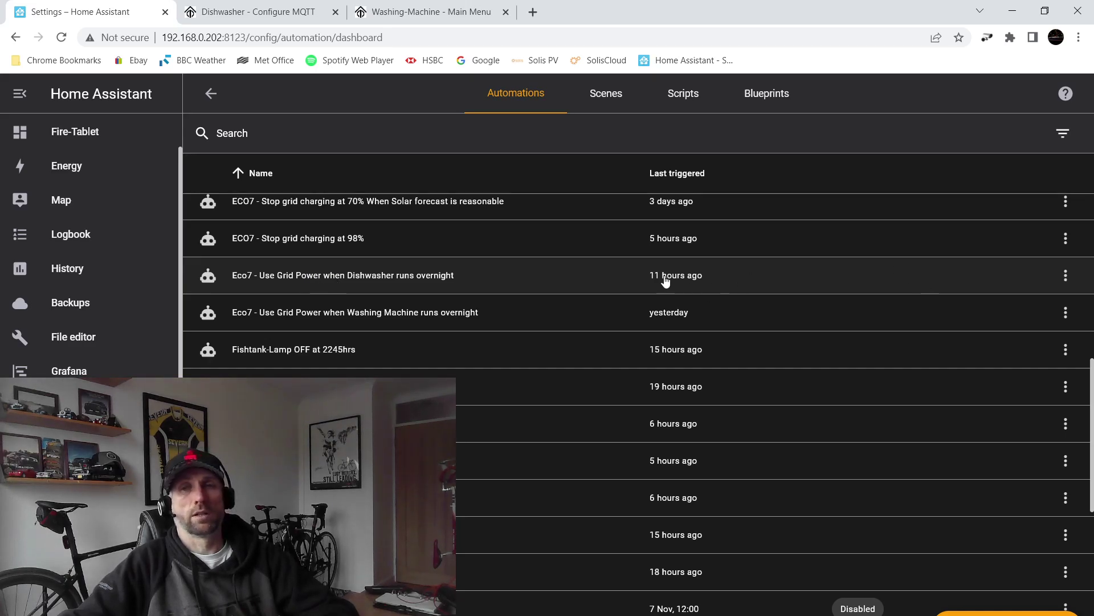
- Open the Eco7 Dishwasher overnight automation and expand its 'Dishwasher ENERGY Power above 5' trigger
left_click(385, 278)
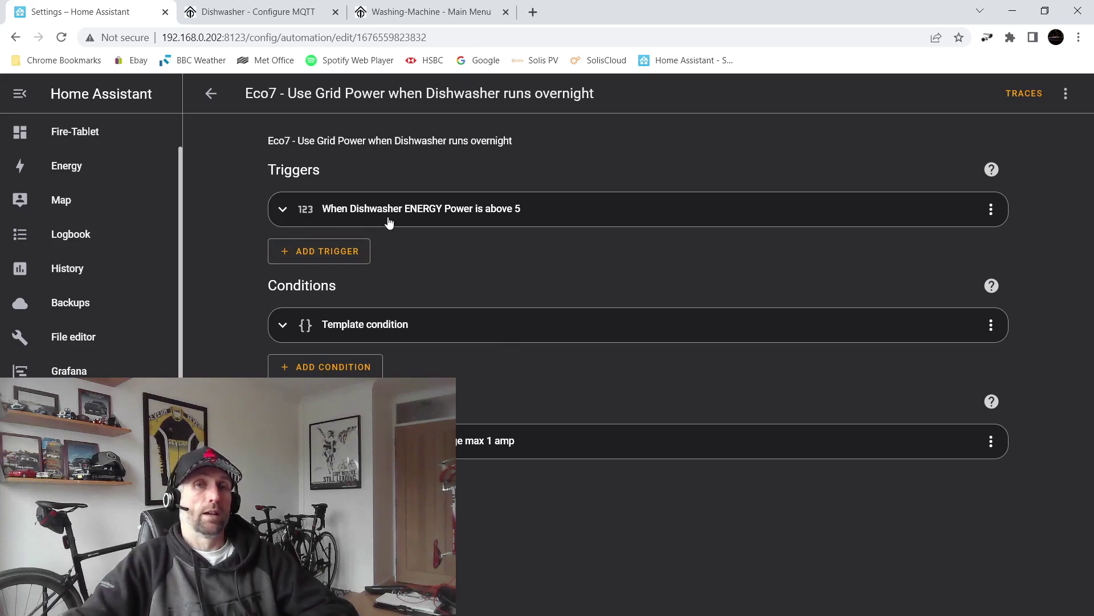
left_click(285, 210)
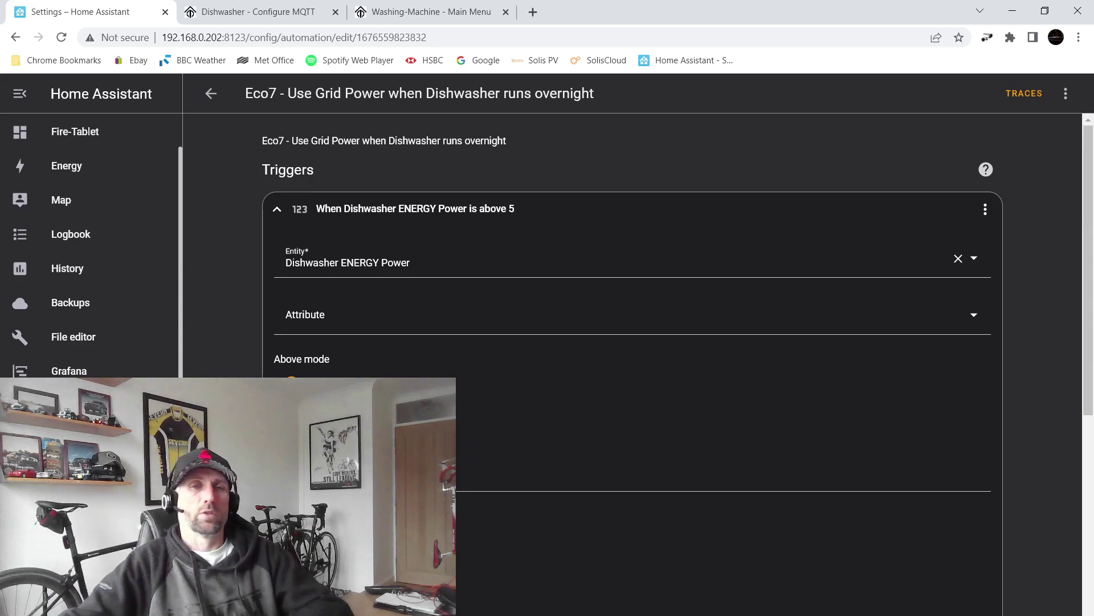
scroll(525, 451, "down", 5)
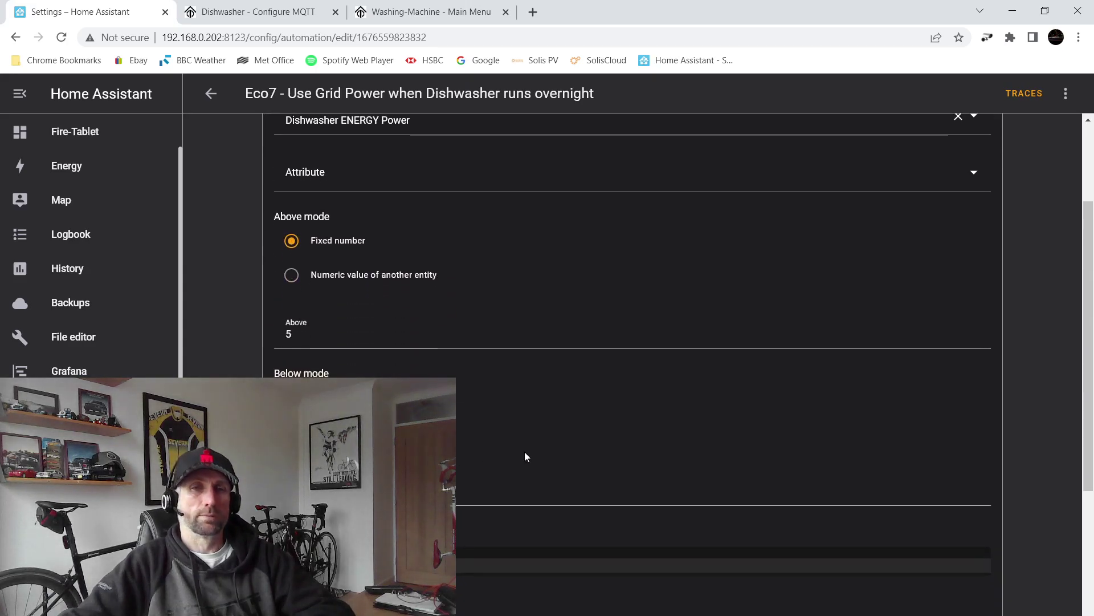
scroll(543, 464, "up", 5)
scroll(543, 464, "down", 2)
scroll(632, 365, "down", 4)
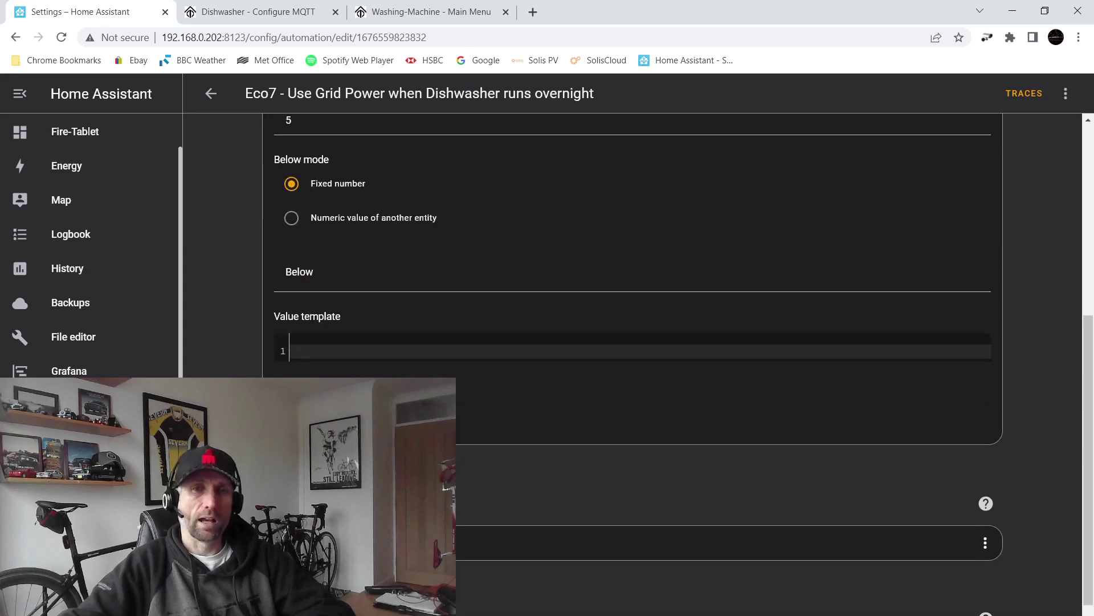
scroll(519, 498, "down", 3)
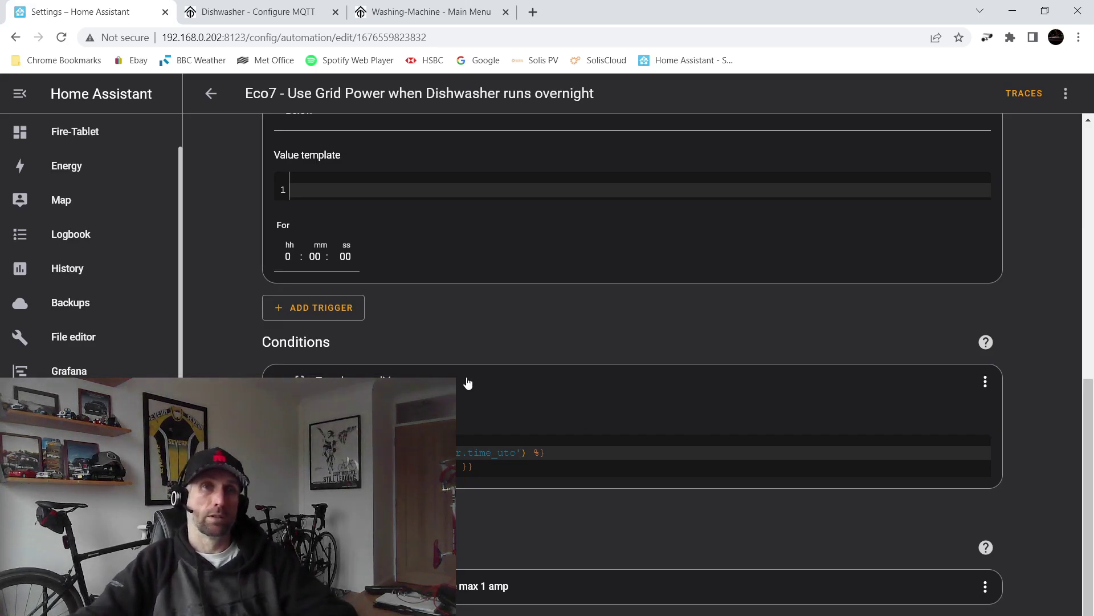
scroll(467, 382, "up", 5)
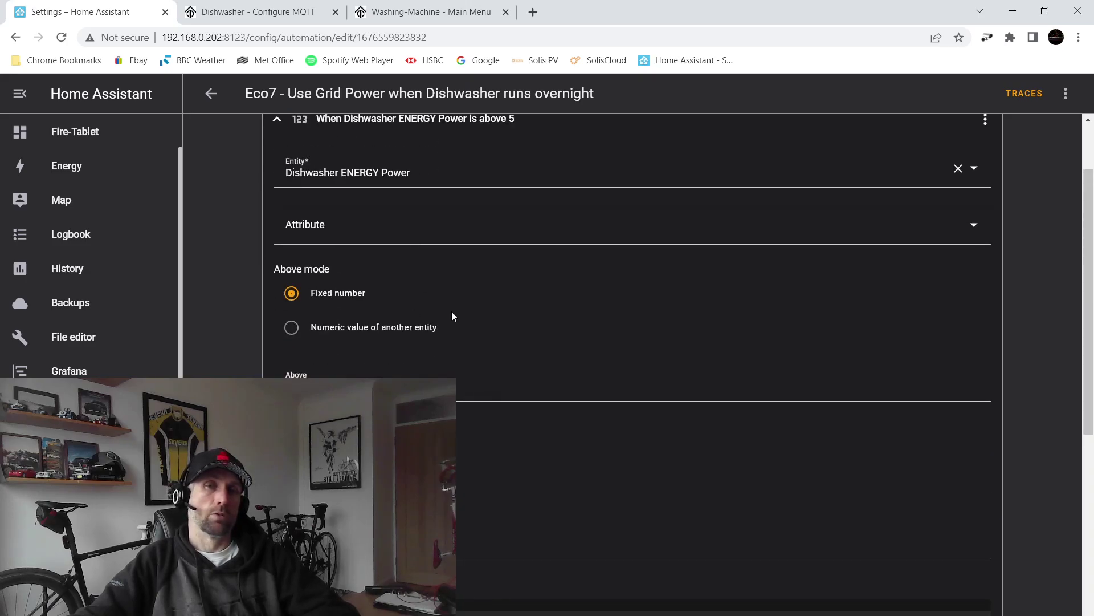
scroll(452, 313, "down", 5)
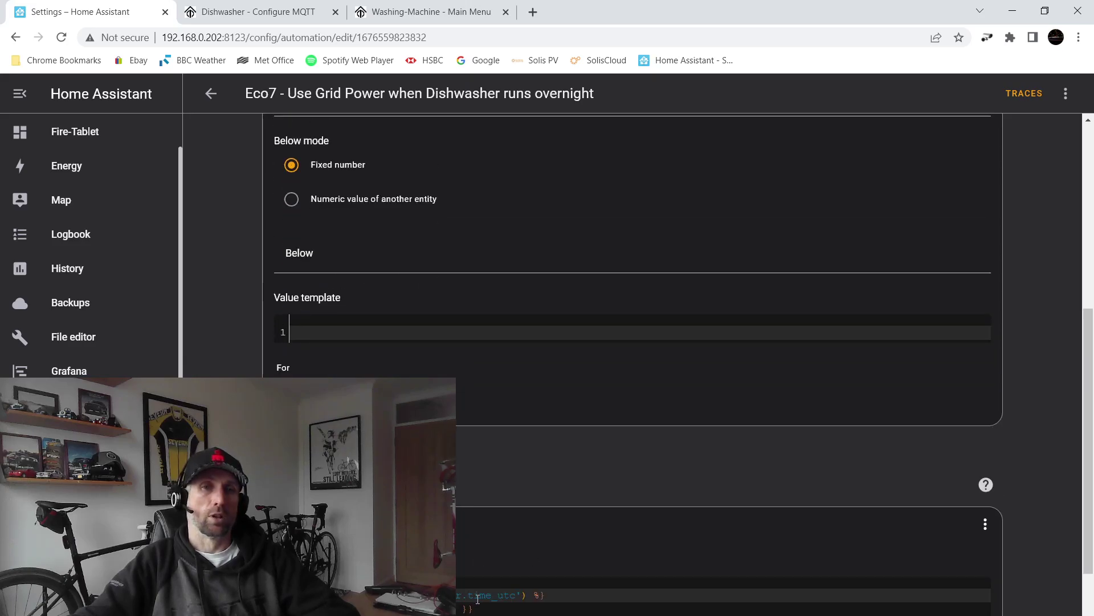
scroll(478, 599, "down", 3)
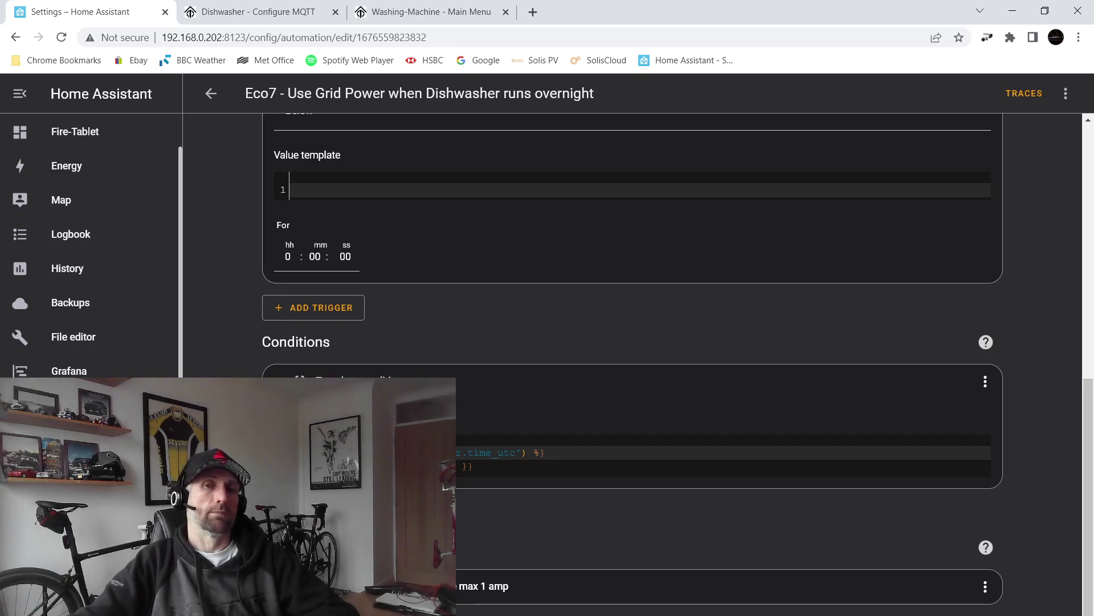
scroll(785, 304, "up", 10)
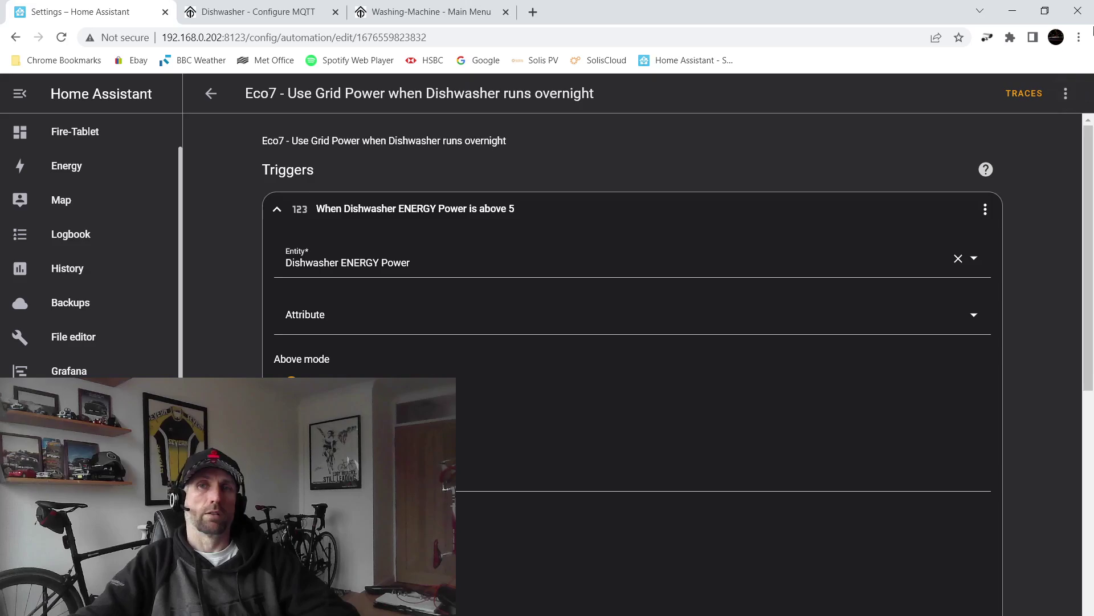
- Inspect the dishwasher automation's trace timeline and its template condition step
left_click(1024, 94)
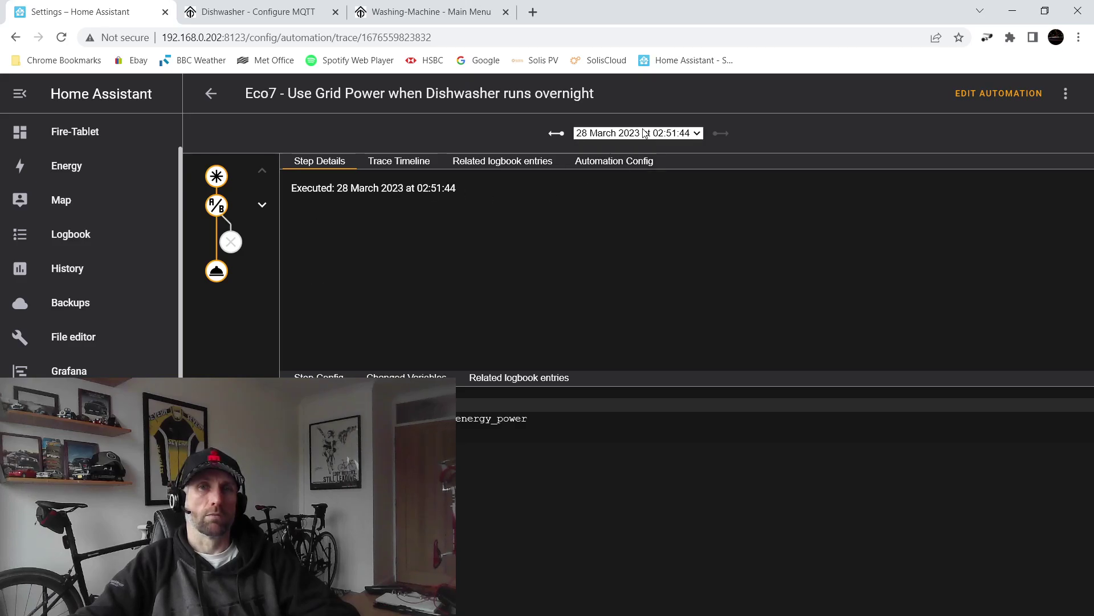
left_click(406, 162)
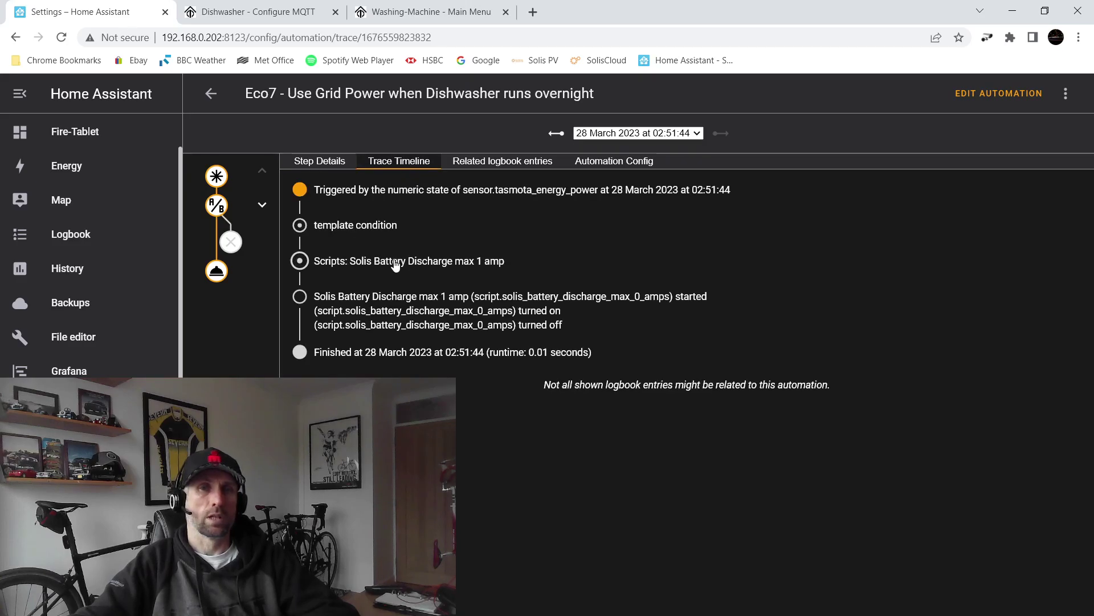
left_click(300, 226)
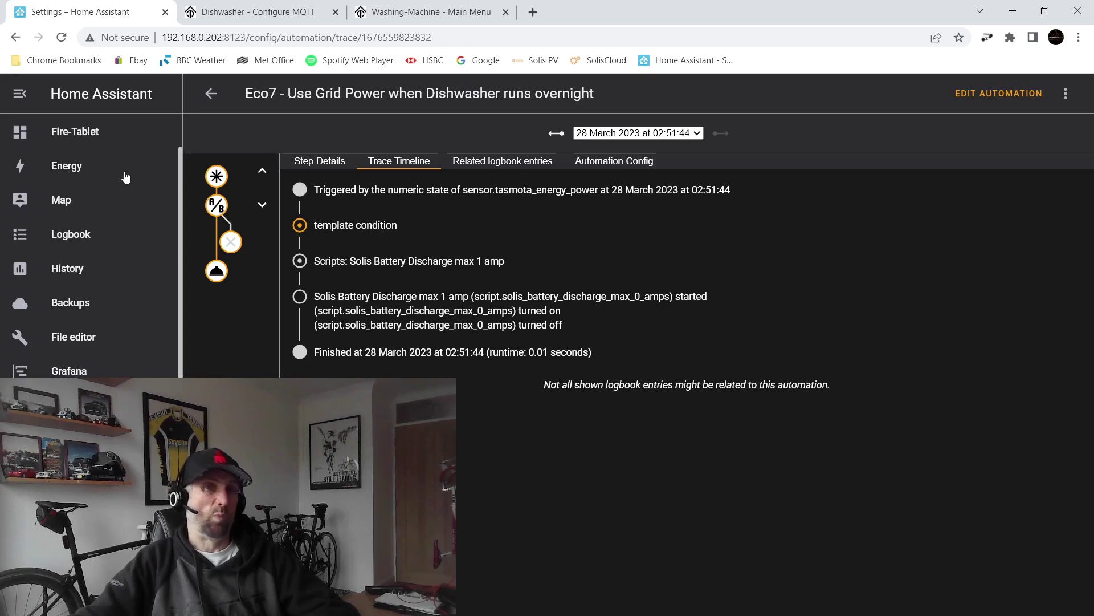
scroll(114, 159, "up", 1)
- Open the Dishwasher Power gauge history showing ~2,300 W spikes around 03:00 on 28 March
left_click(112, 137)
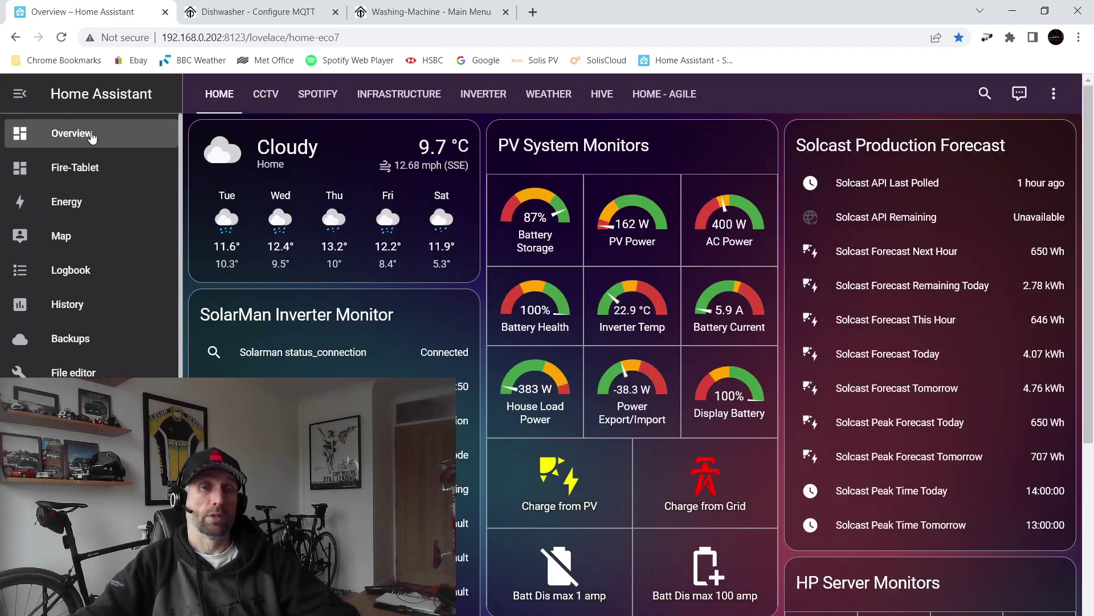
scroll(547, 394, "down", 5)
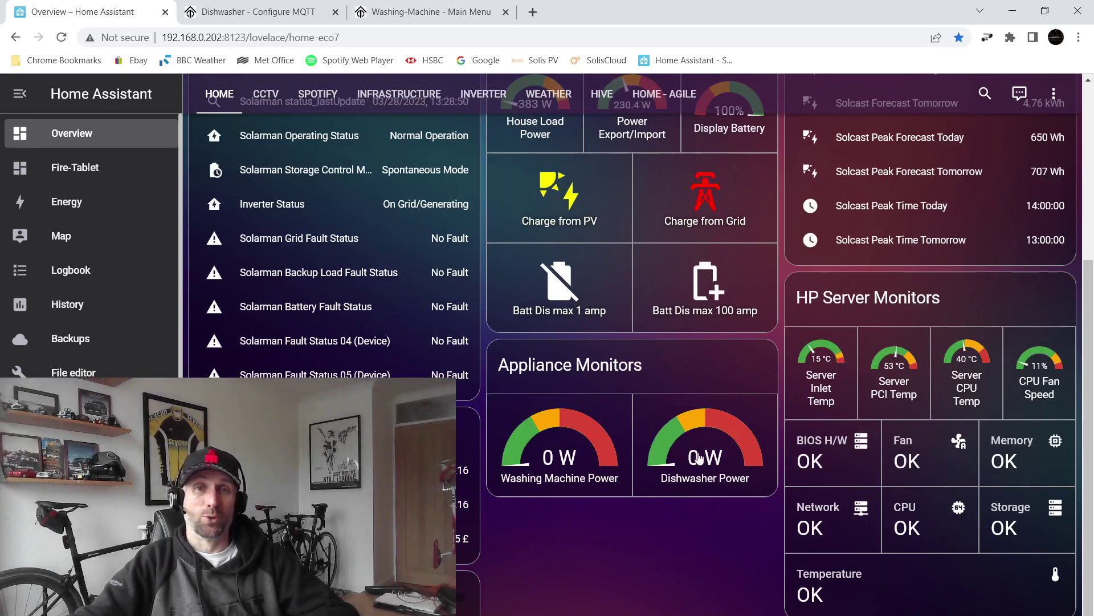
left_click(697, 456)
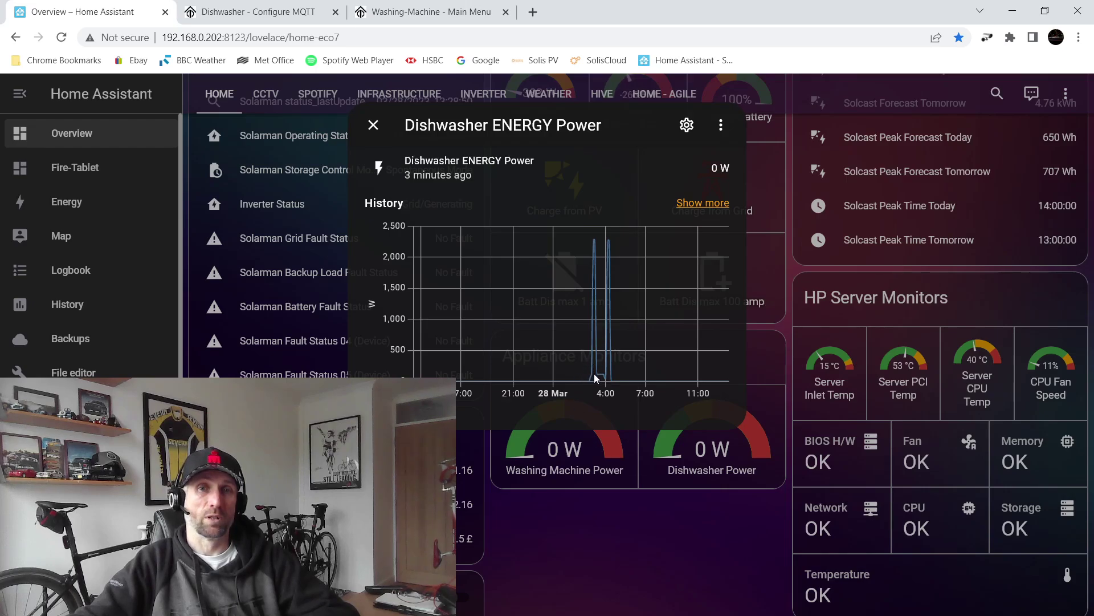
mouse_move(594, 374)
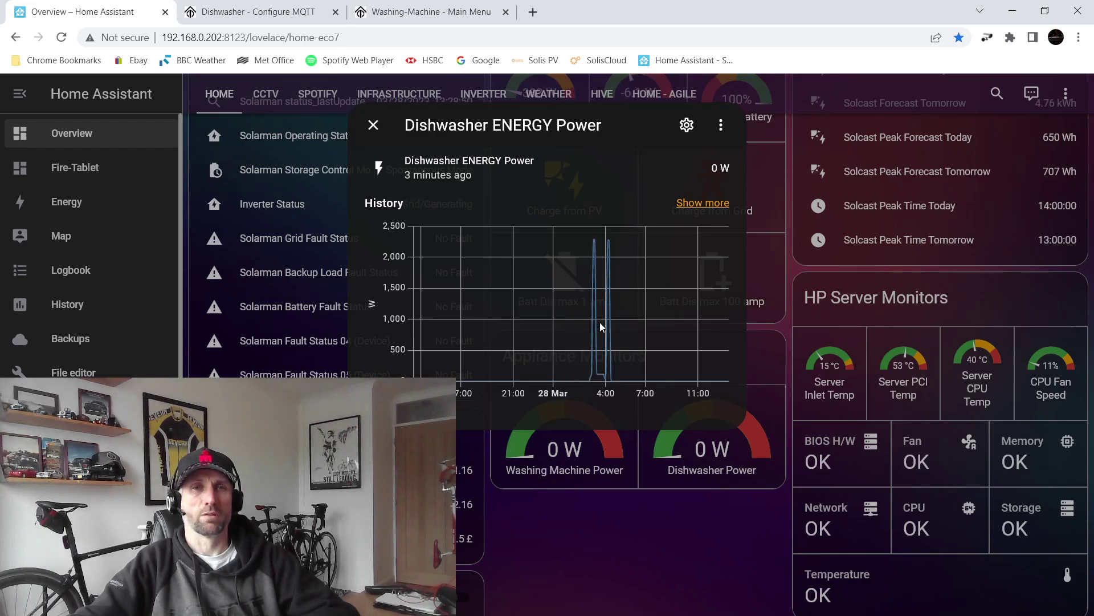
- Close the dishwasher power history and return to the Settings page
left_click(374, 126)
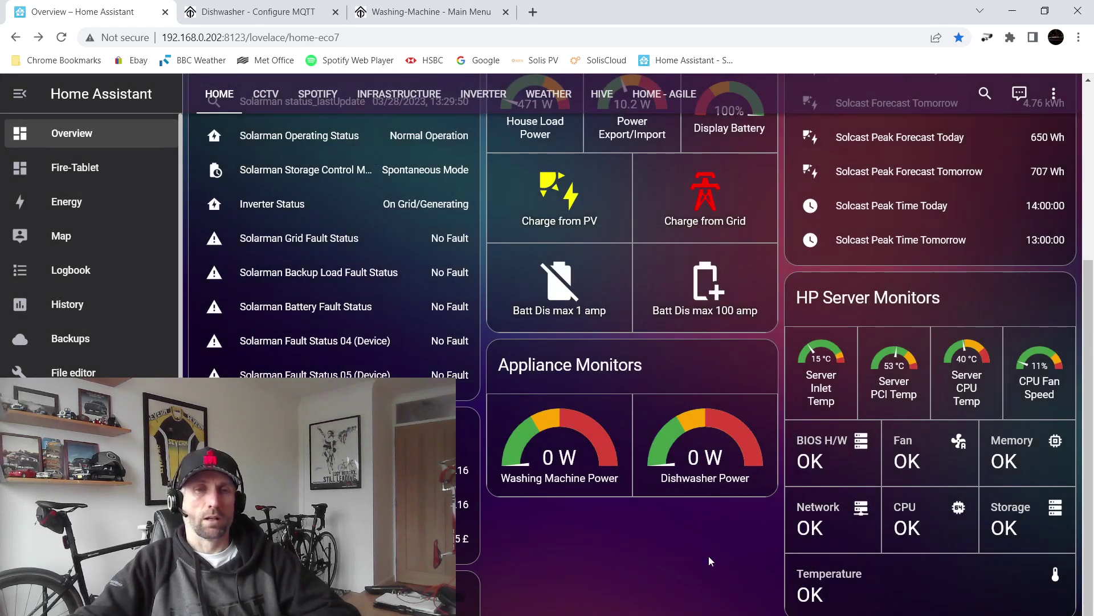
scroll(709, 555, "up", 5)
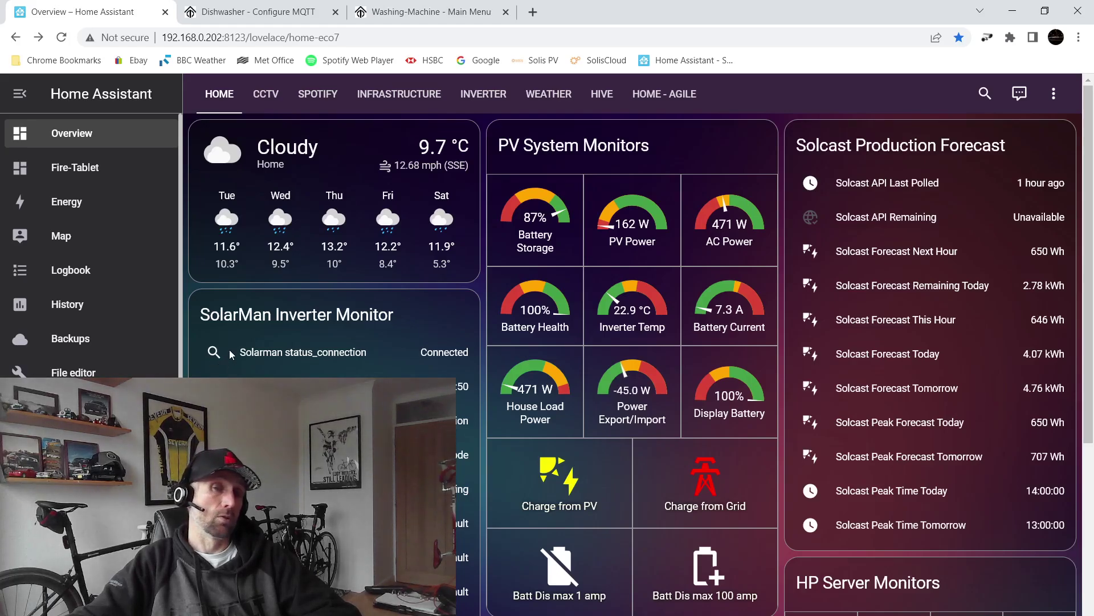
scroll(158, 323, "down", 1)
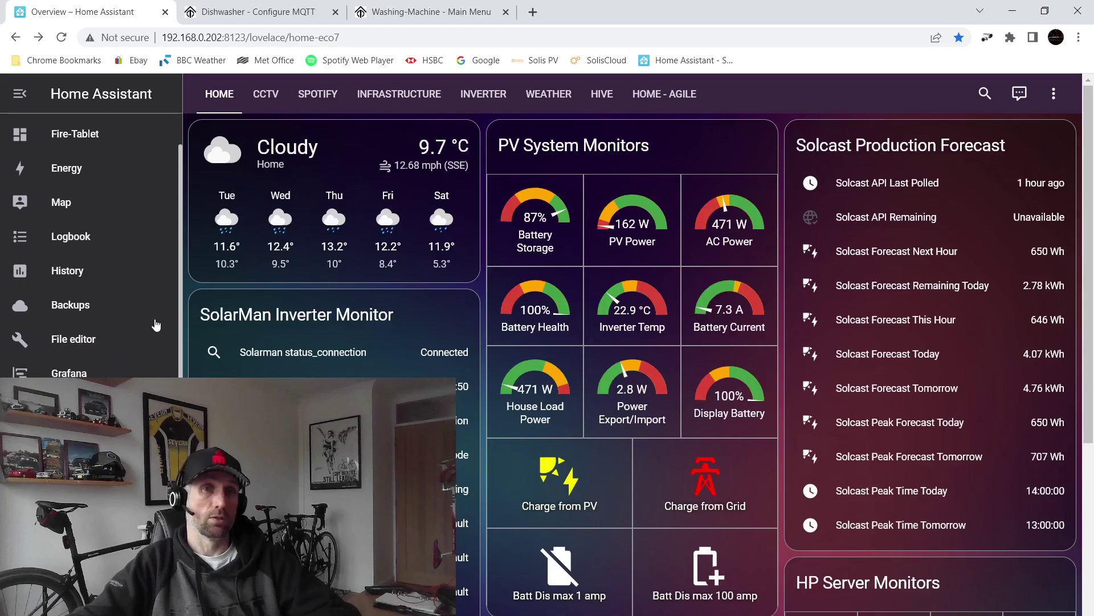
left_click(62, 541)
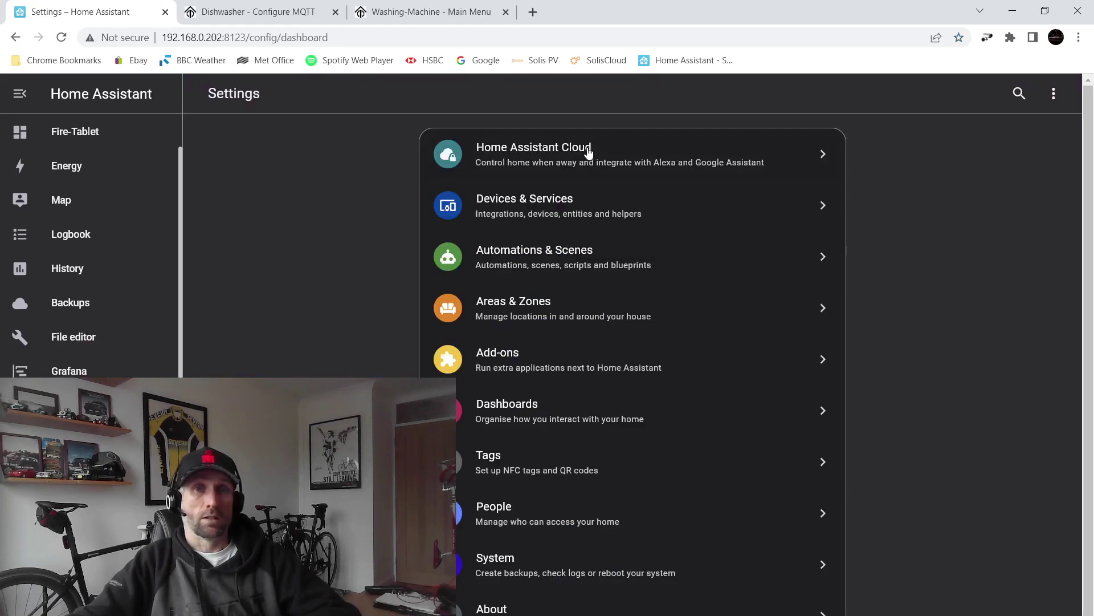
- Filter the entity list by 'switch' to check the Tasmota plug switch states
left_click(499, 218)
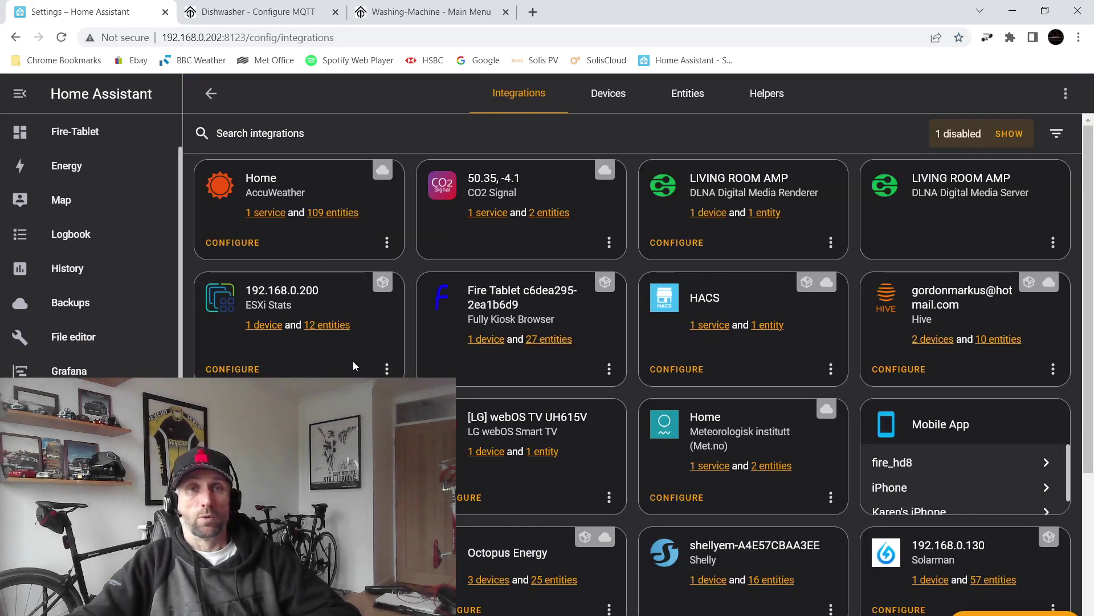
left_click(671, 98)
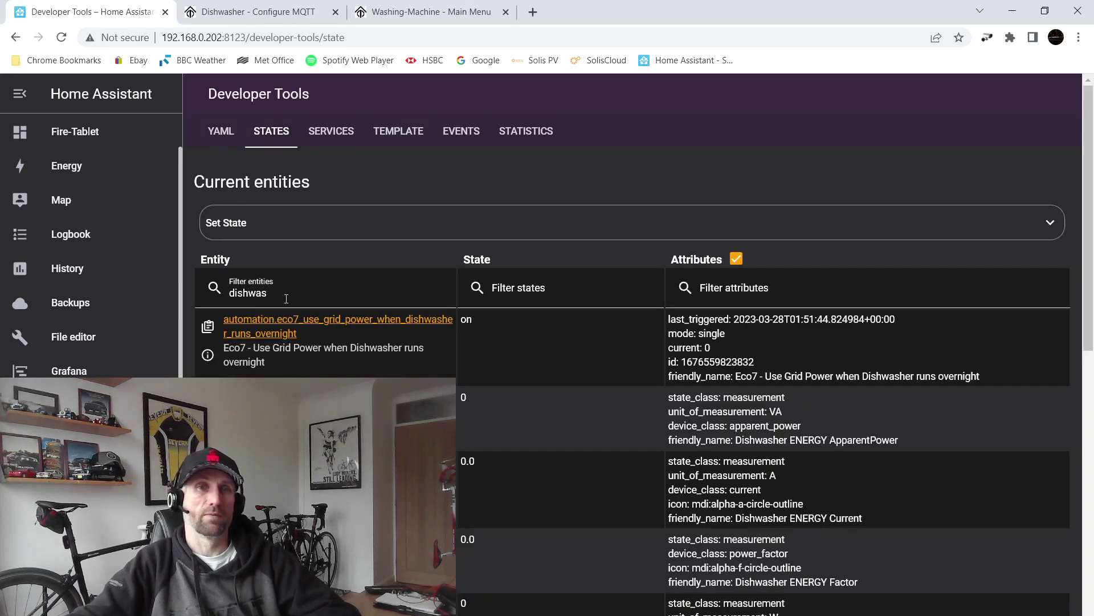
left_click_drag(286, 298, 220, 297)
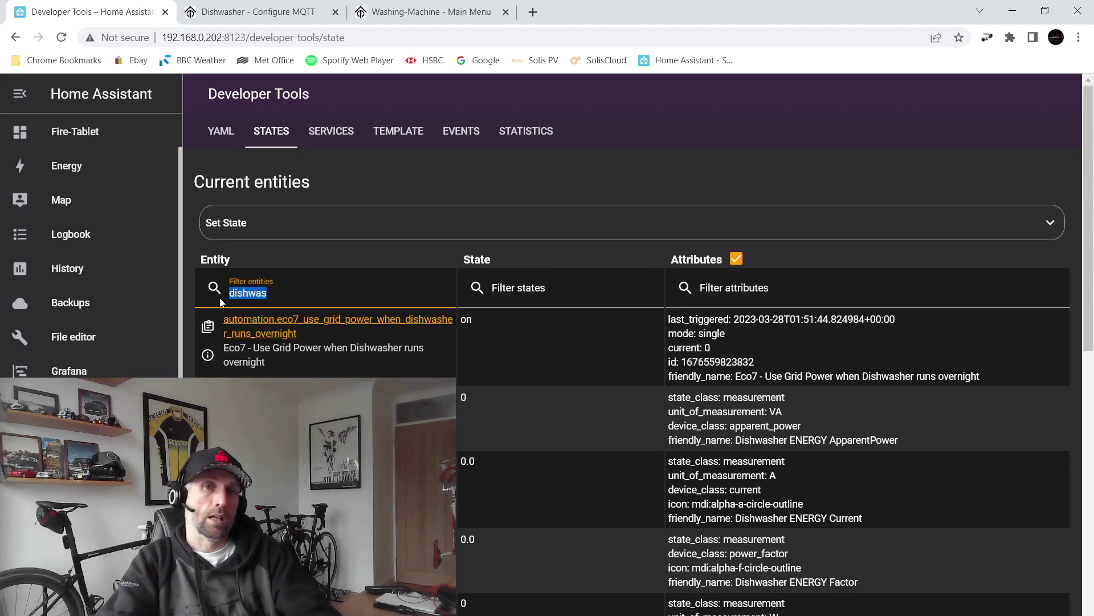
type("switch")
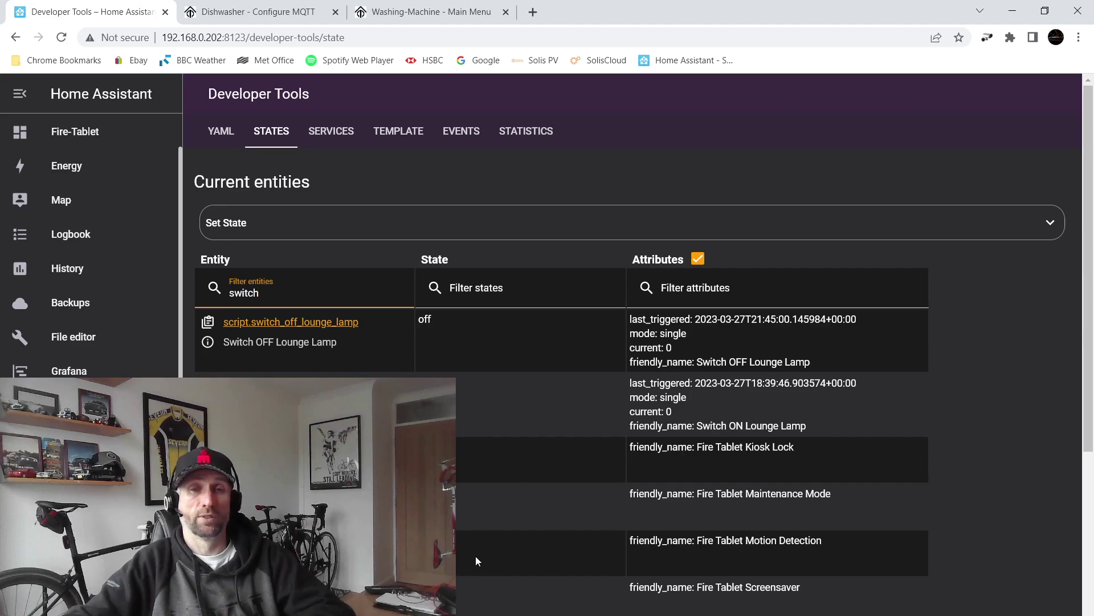
scroll(471, 559, "down", 4)
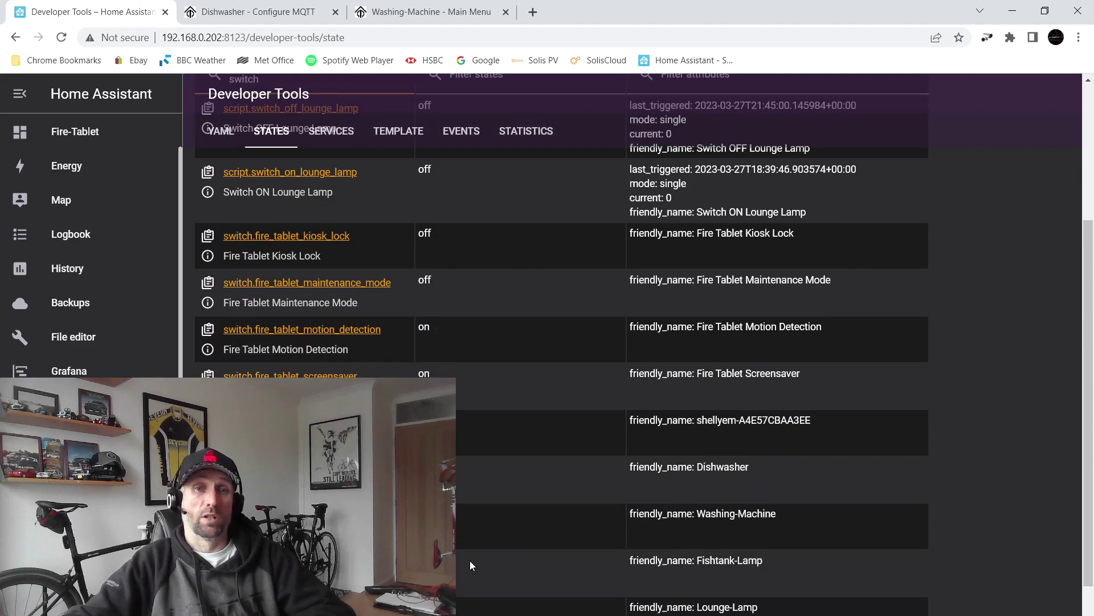
scroll(470, 559, "down", 2)
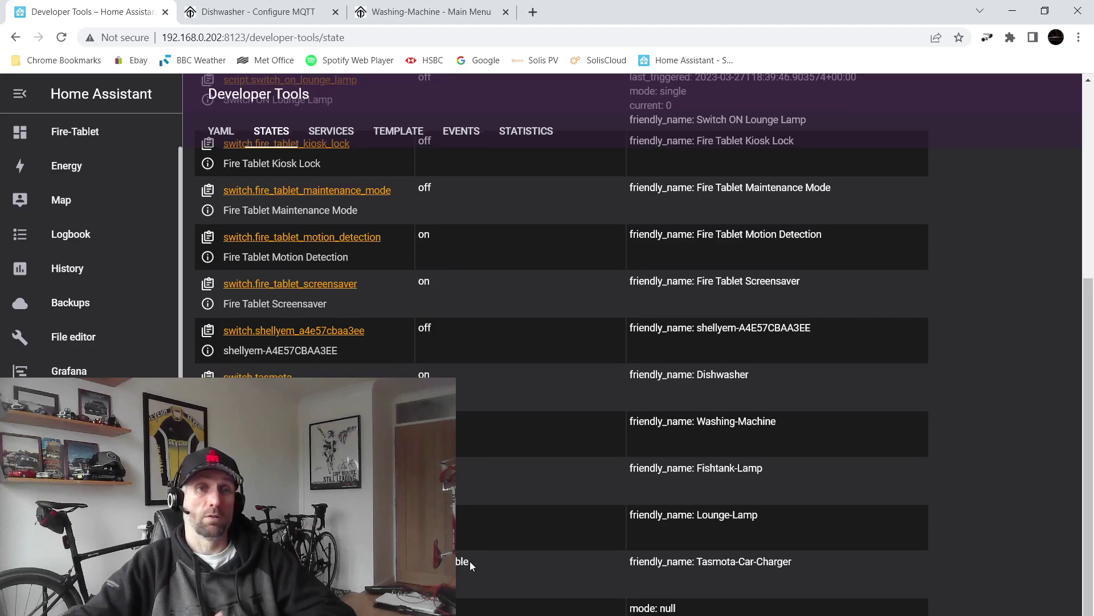
scroll(470, 561, "up", 3)
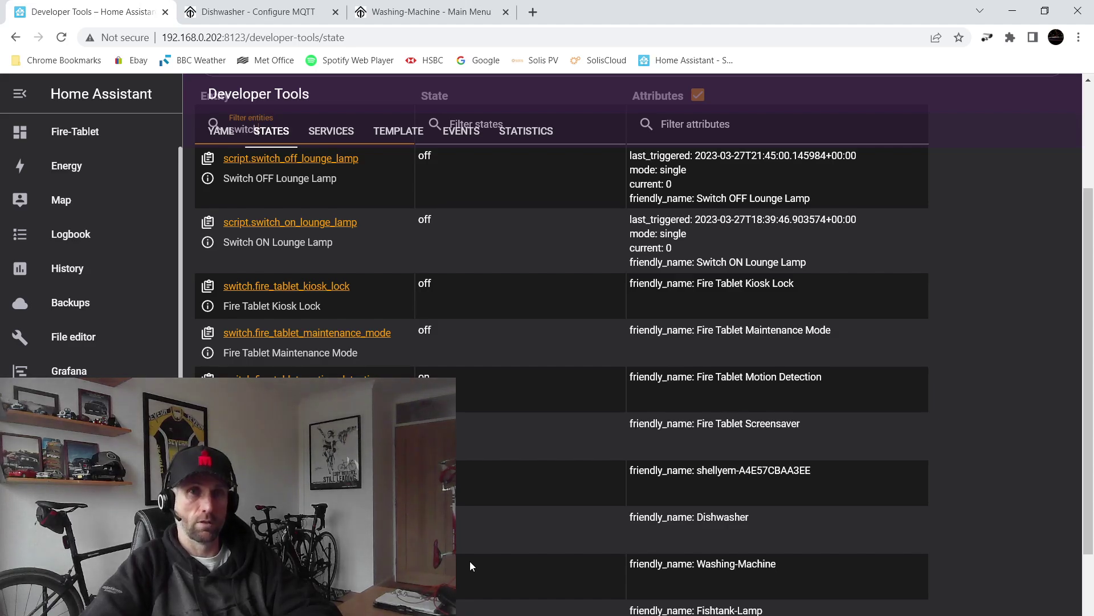
scroll(80, 285, "up", 2)
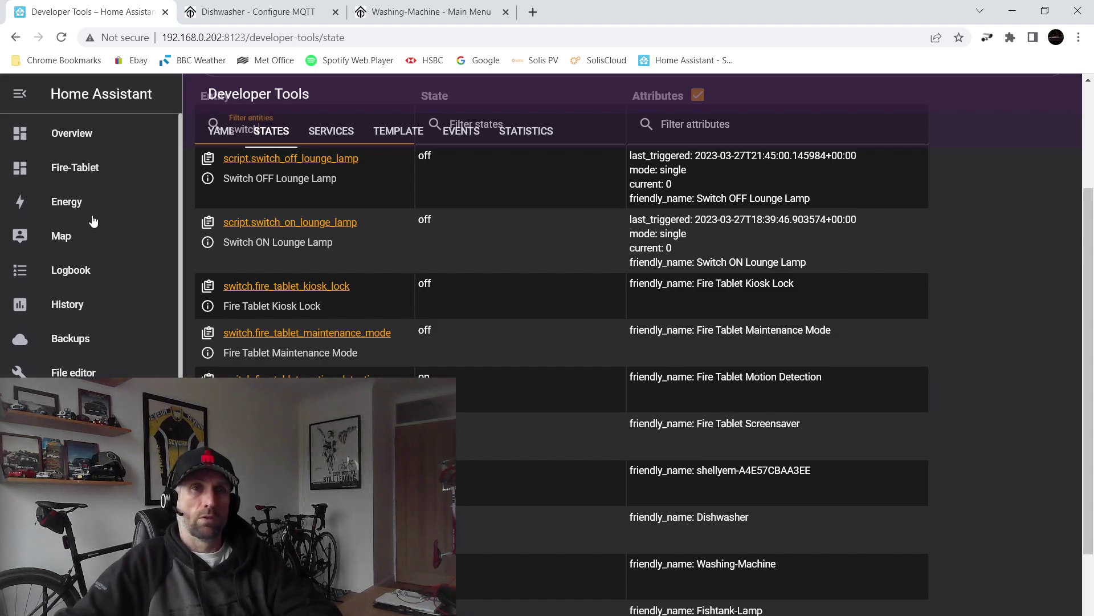
left_click(75, 137)
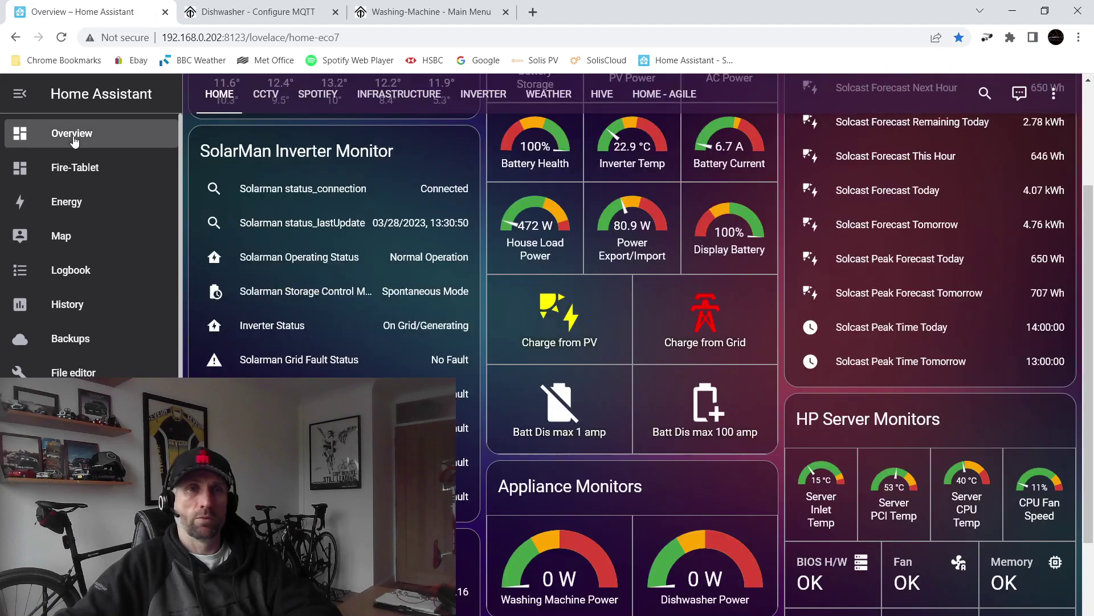
scroll(481, 420, "down", 3)
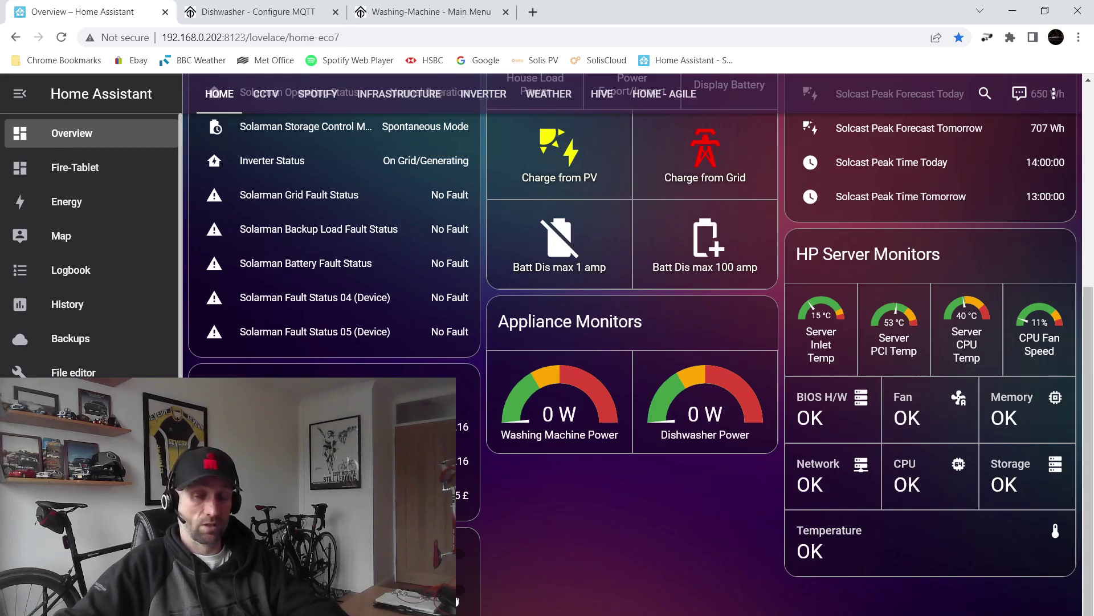
scroll(484, 594, "up", 3)
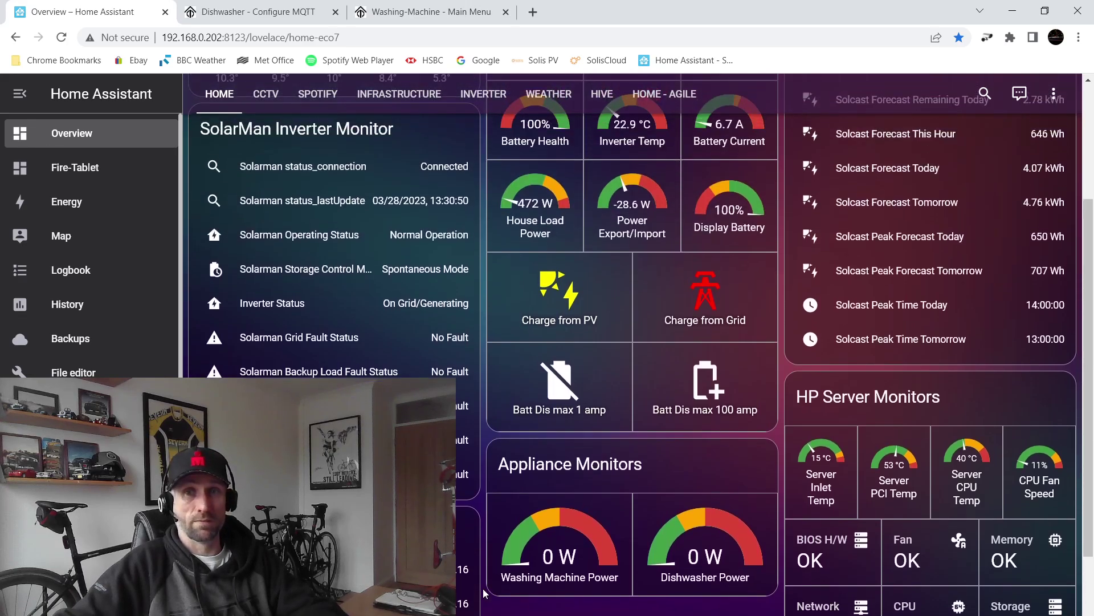